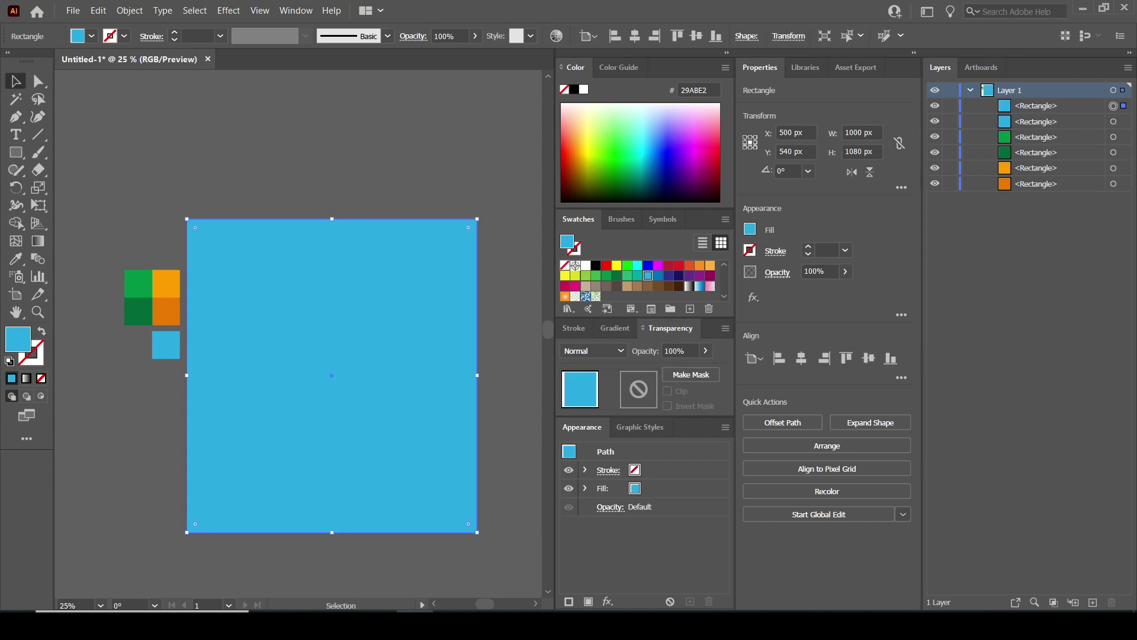
Step: Lock the blue background rectangle and draw a rectangle about 257 × 447 px near the artboard's centre
drag(76, 283, 67, 261)
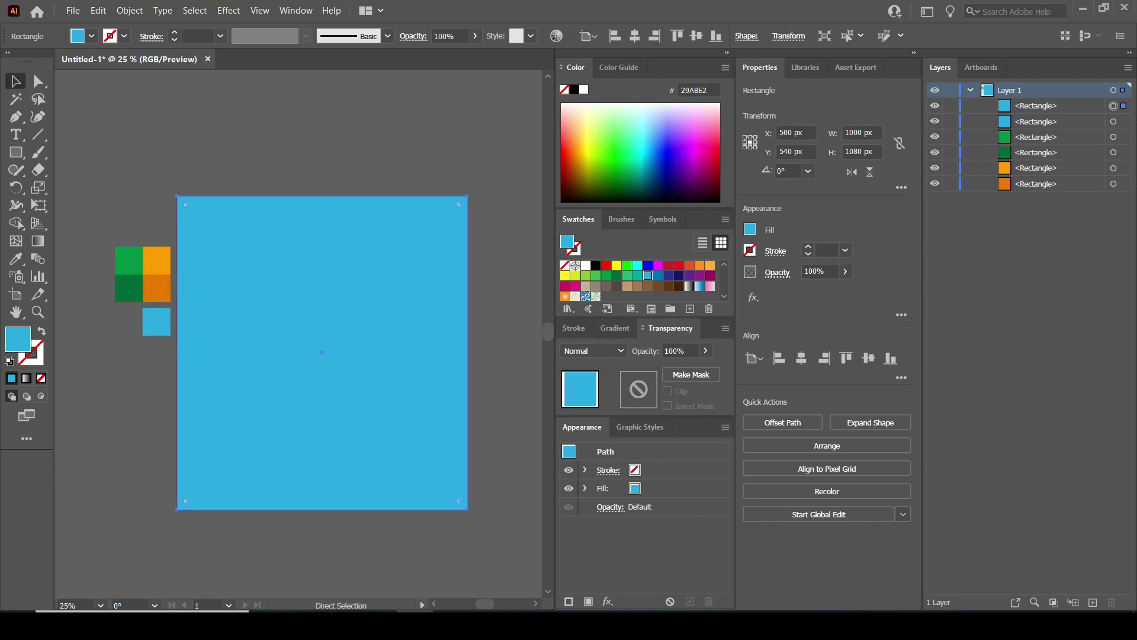
key(ctrl+equal)
drag(260, 320, 296, 326)
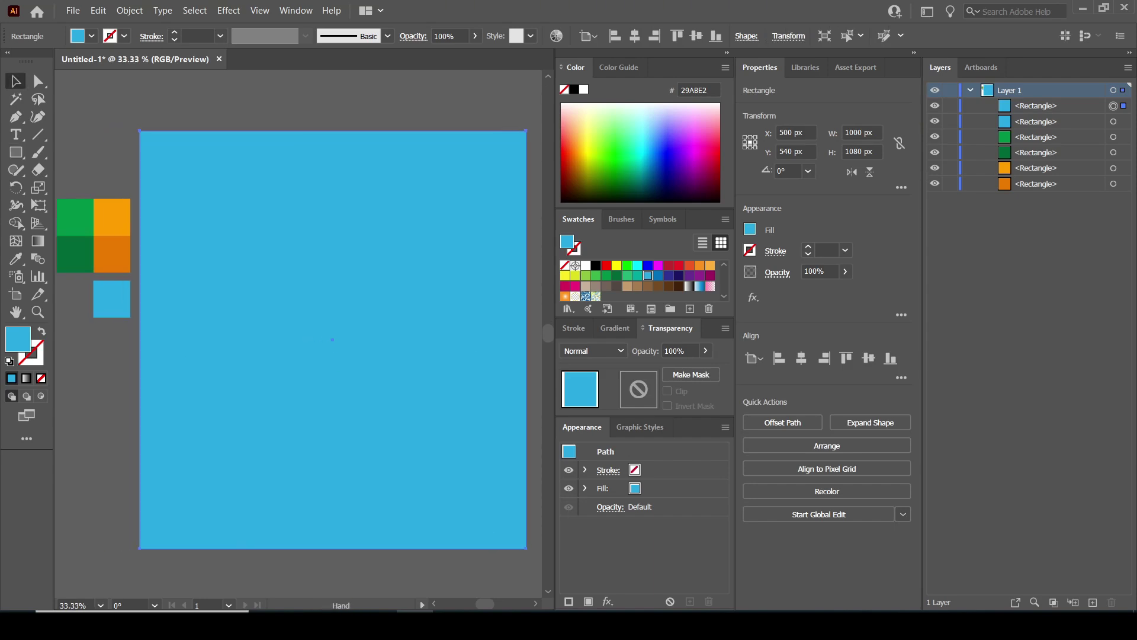
key(ctrl+shift+a)
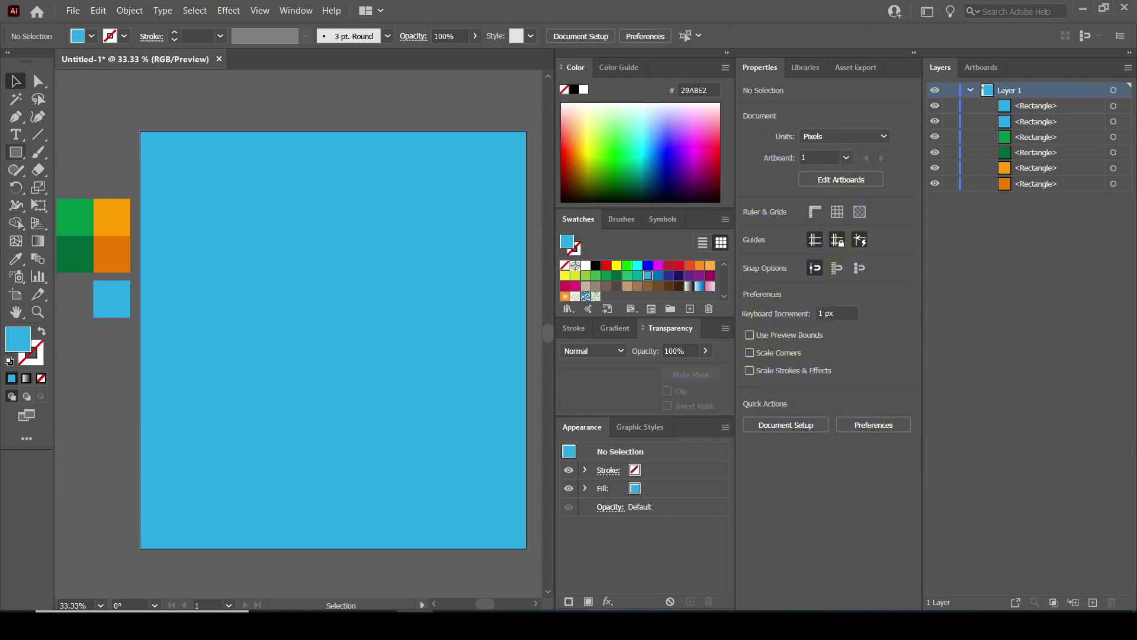
click(15, 152)
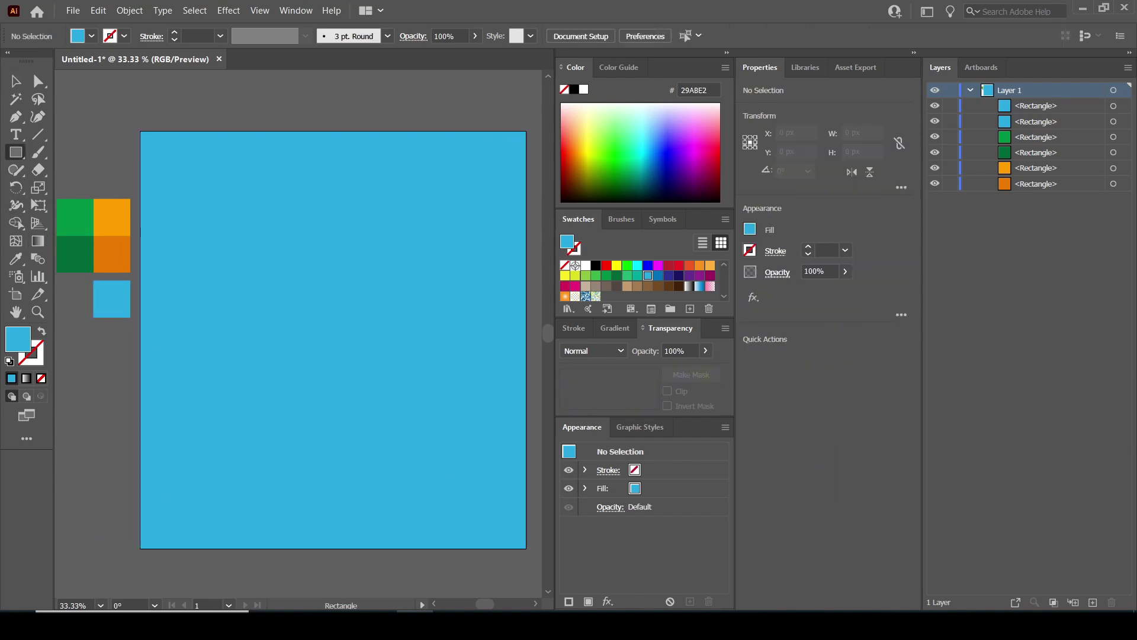
drag(379, 224, 279, 396)
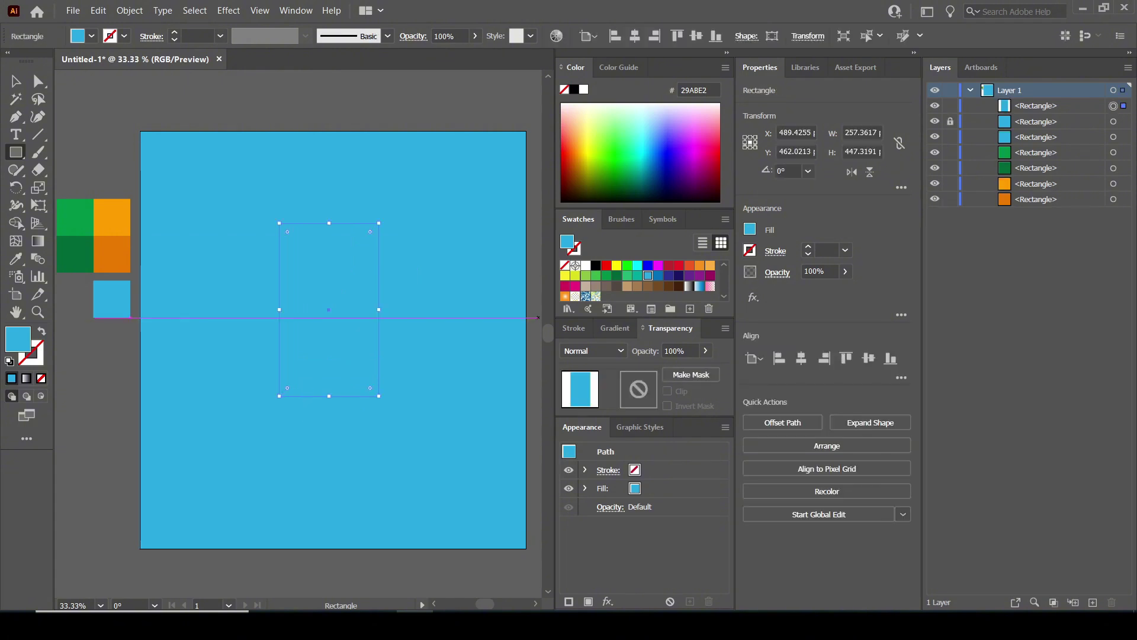
Step: Fill the new rectangle with the light orange sampled from the palette squares, and deselect it
click(16, 259)
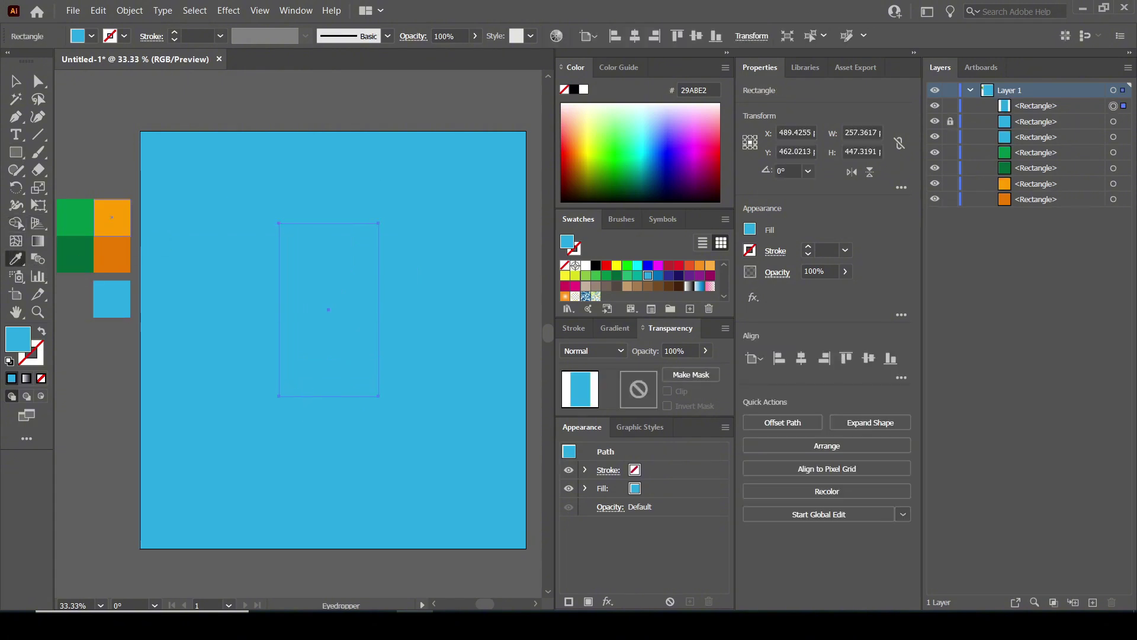
click(112, 217)
key(v)
key(ctrl+shift+a)
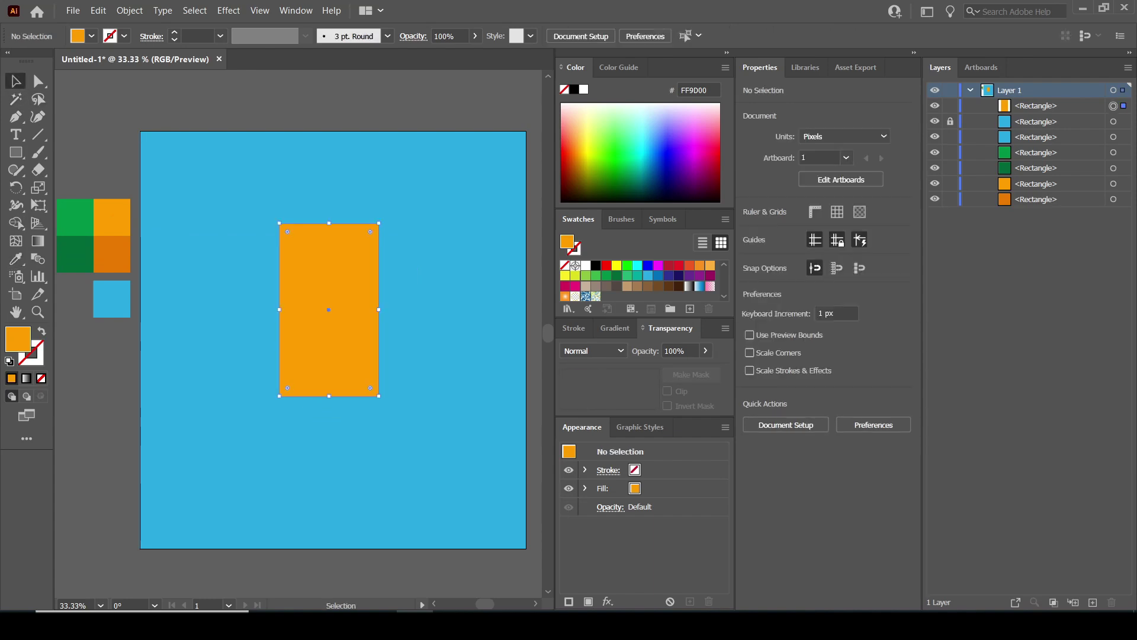
Step: Taper the orange rectangle by moving its lower corners inward, and round its corners with a radius of about 58 px
key(a)
drag(375, 395, 354, 396)
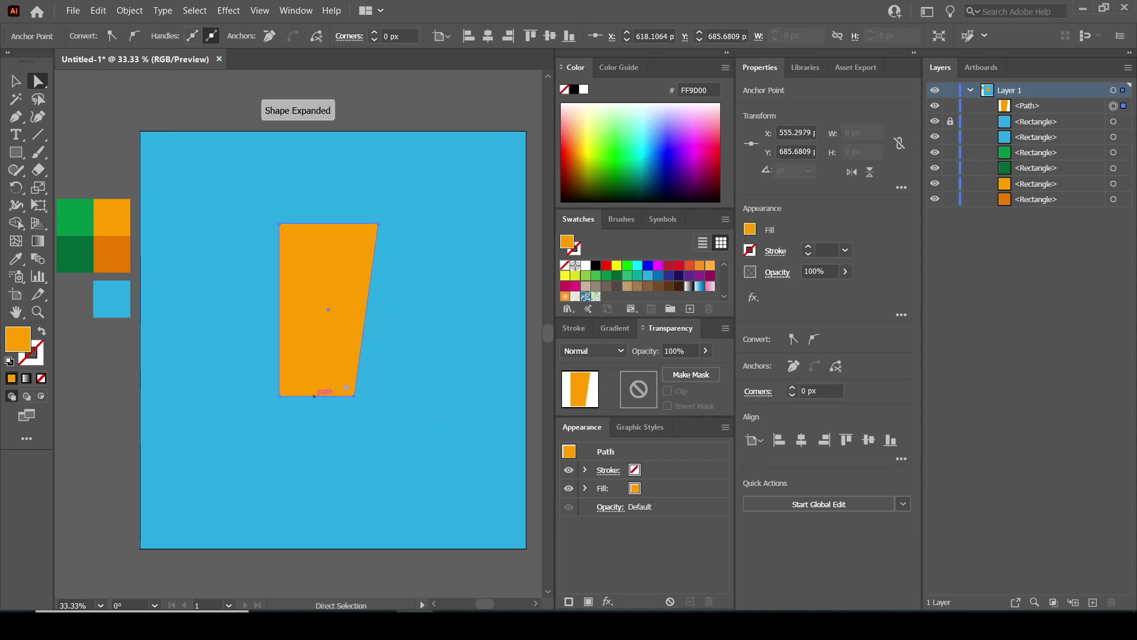
drag(282, 395, 331, 372)
click(356, 379)
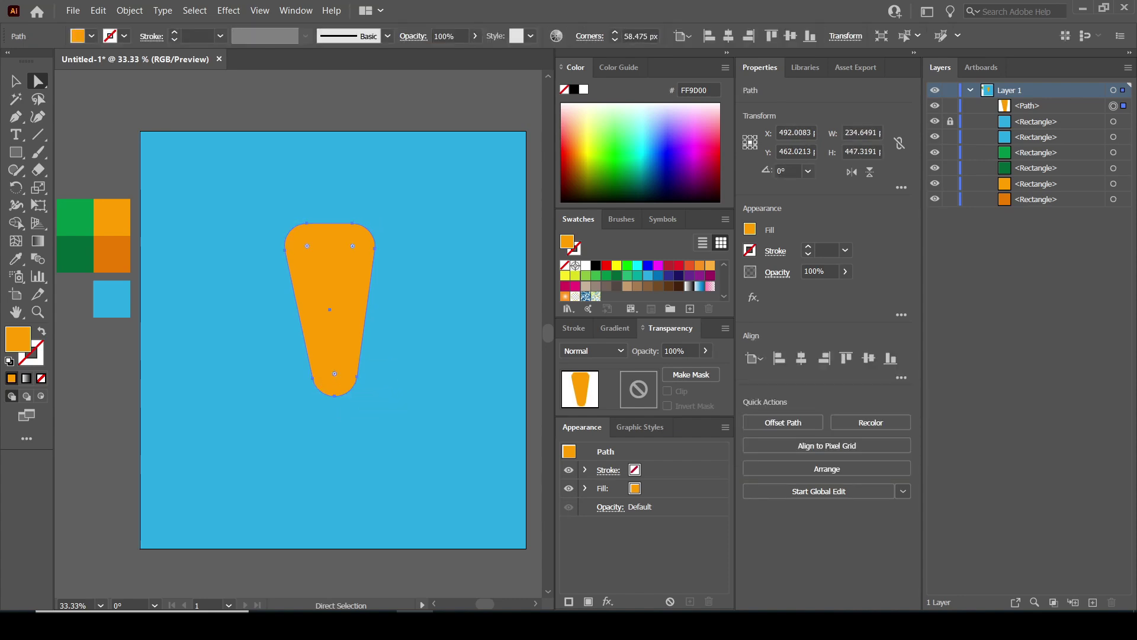
Step: Move the carrot body slightly down and shift its rounded tip sideways to make the taper symmetrical
key(v)
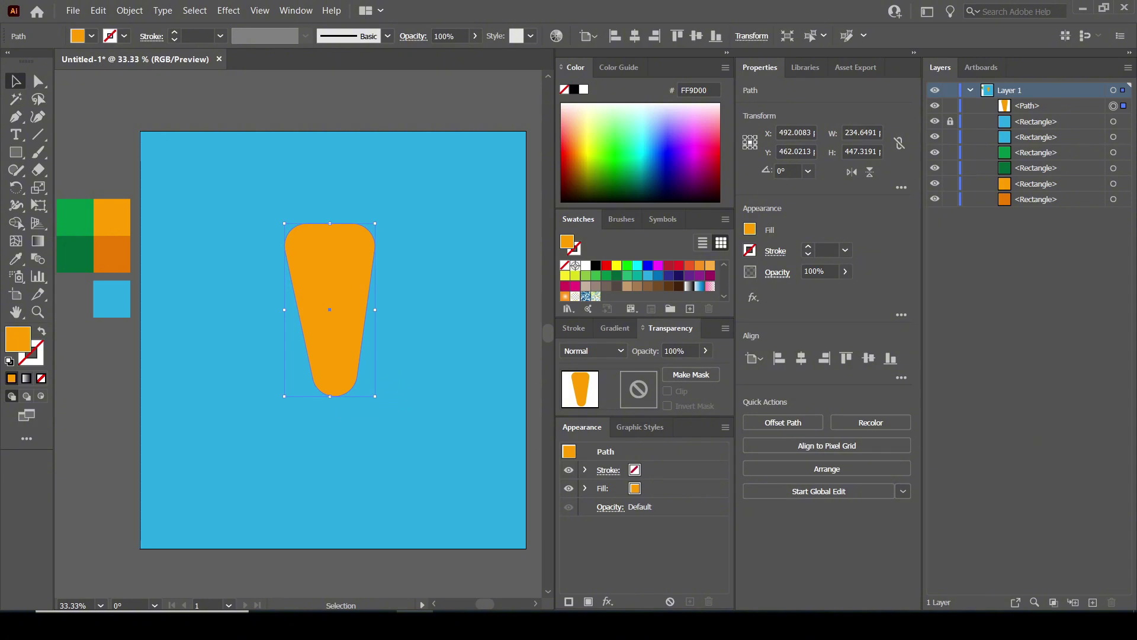
drag(330, 223, 329, 236)
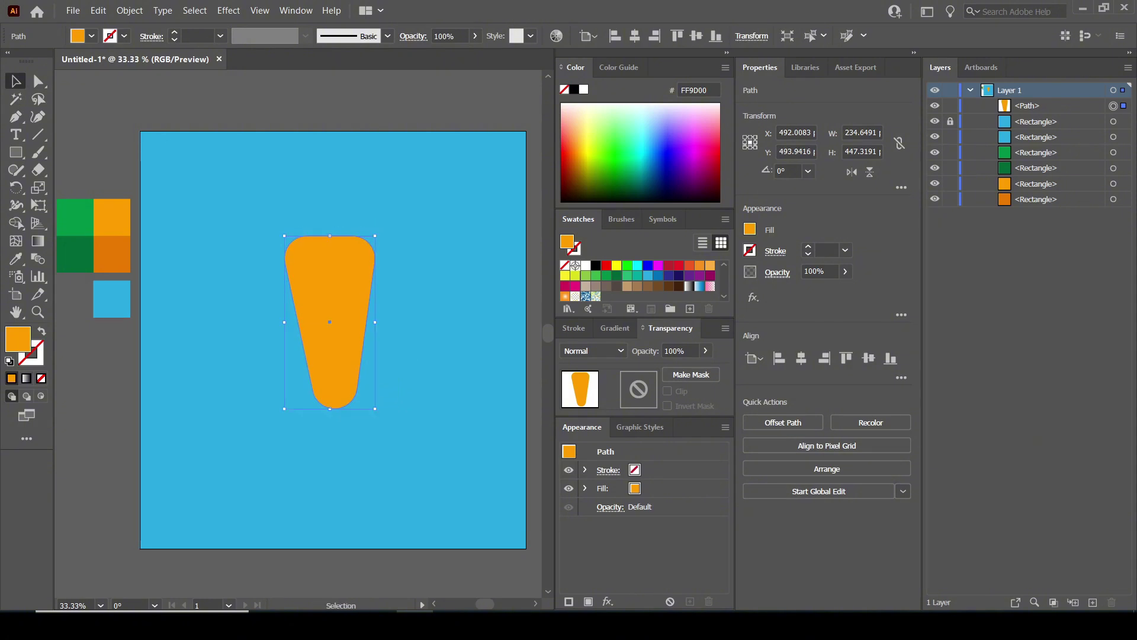
key(a)
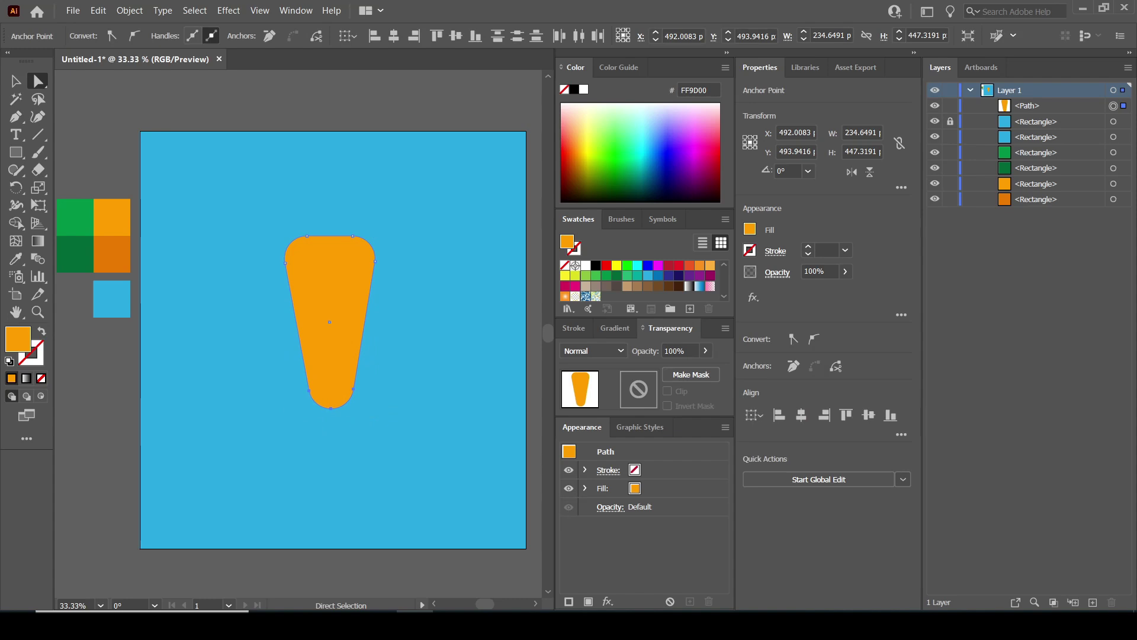
key(ctrl+shift+a)
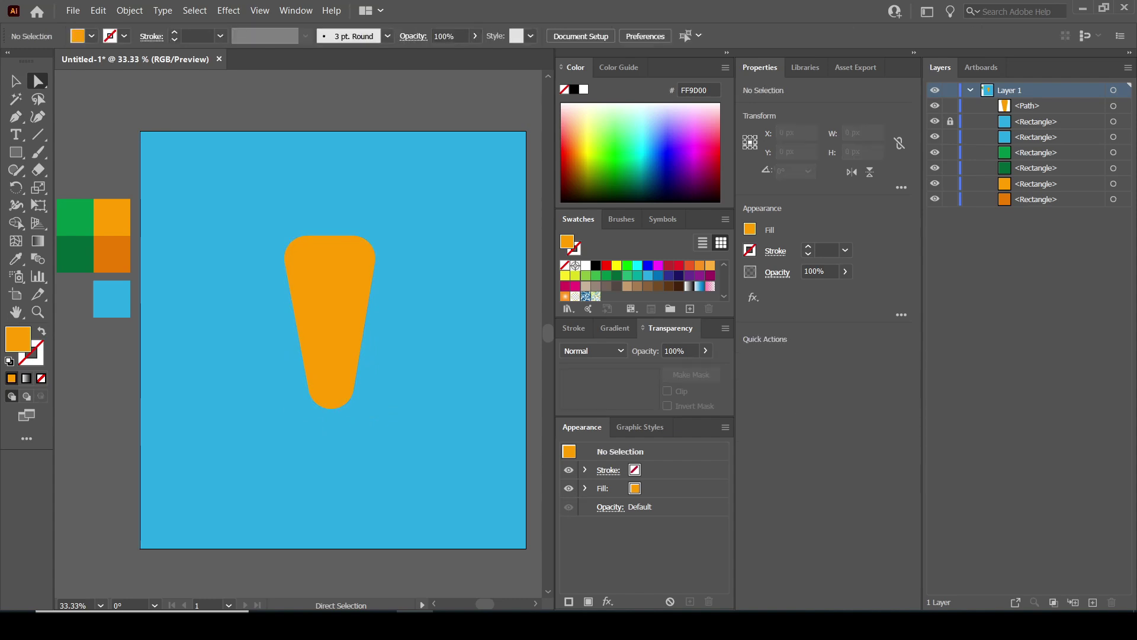
click(330, 322)
key(v)
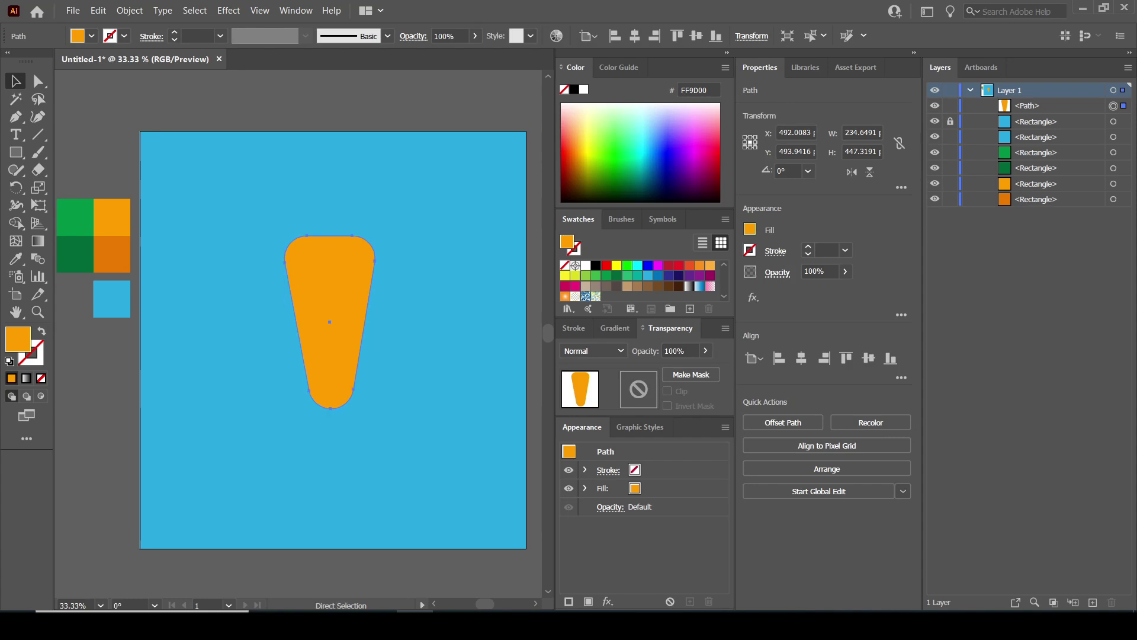
Step: Duplicate the carrot body in place and recolor the copy with the dark orange from the palette squares
drag(359, 303, 329, 322)
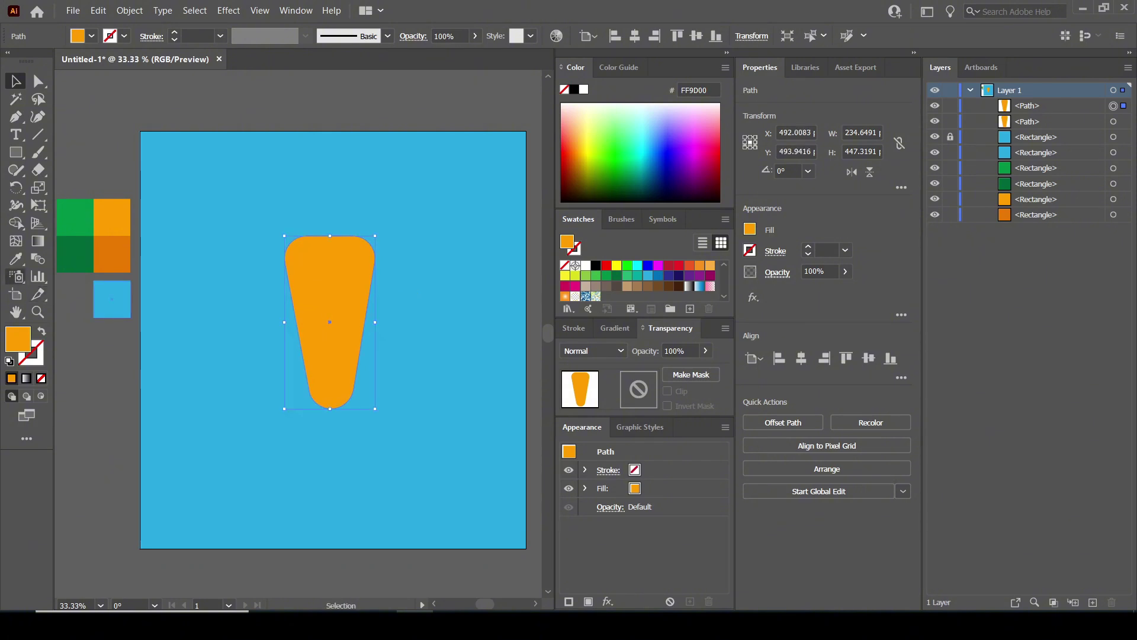
click(16, 259)
click(112, 254)
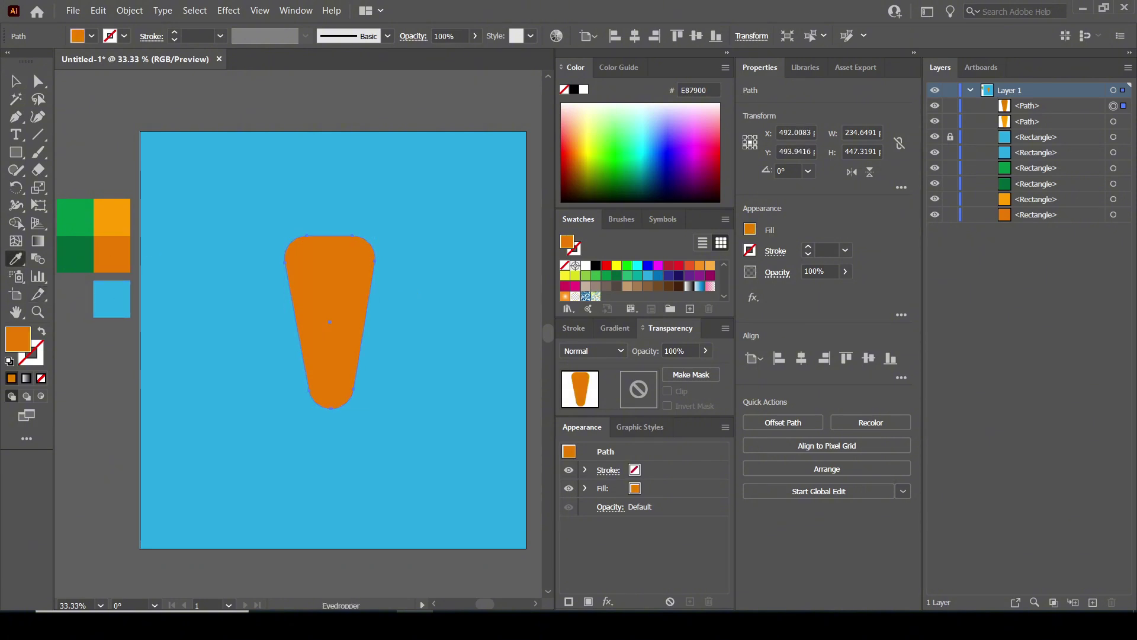
Step: Add an opacity mask without clipping to the dark orange copy and open the mask for editing
click(16, 81)
click(691, 375)
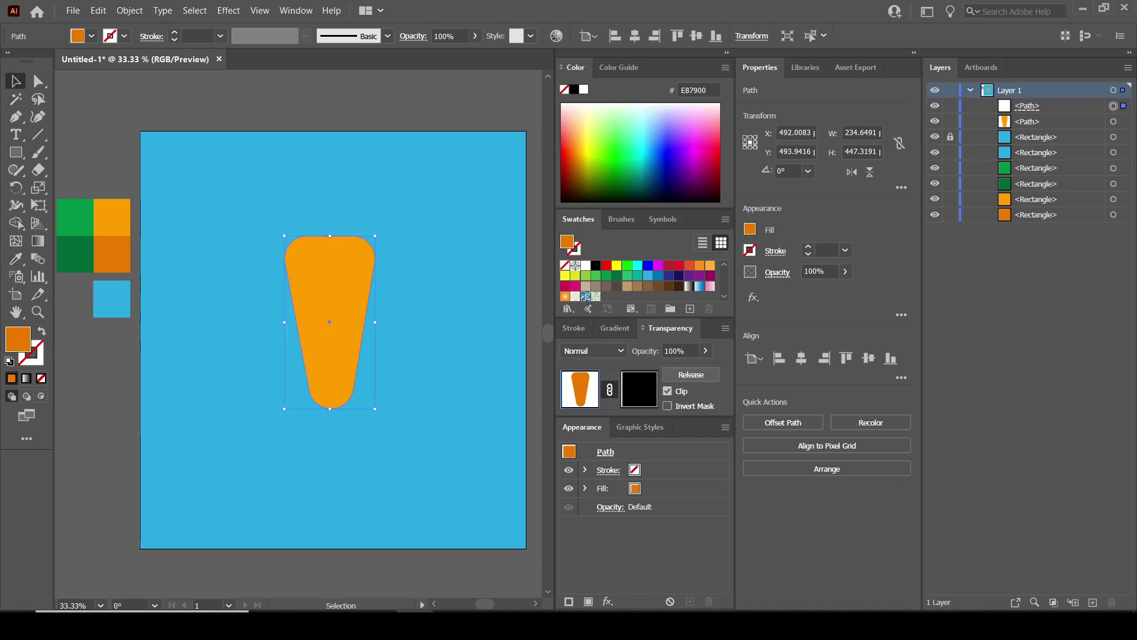
click(667, 390)
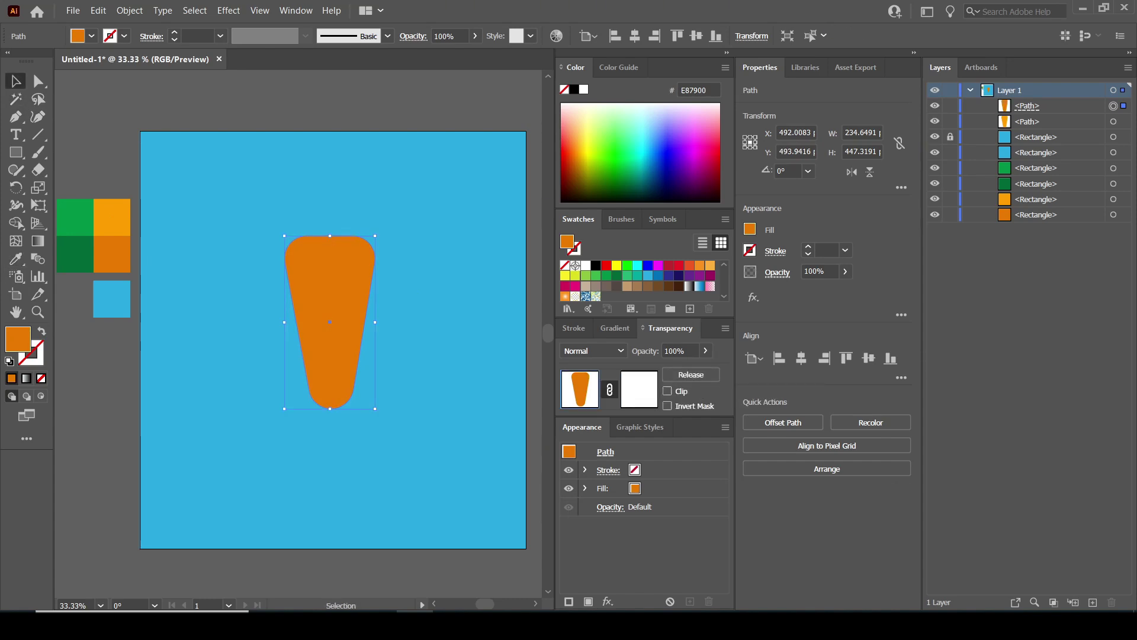
click(639, 389)
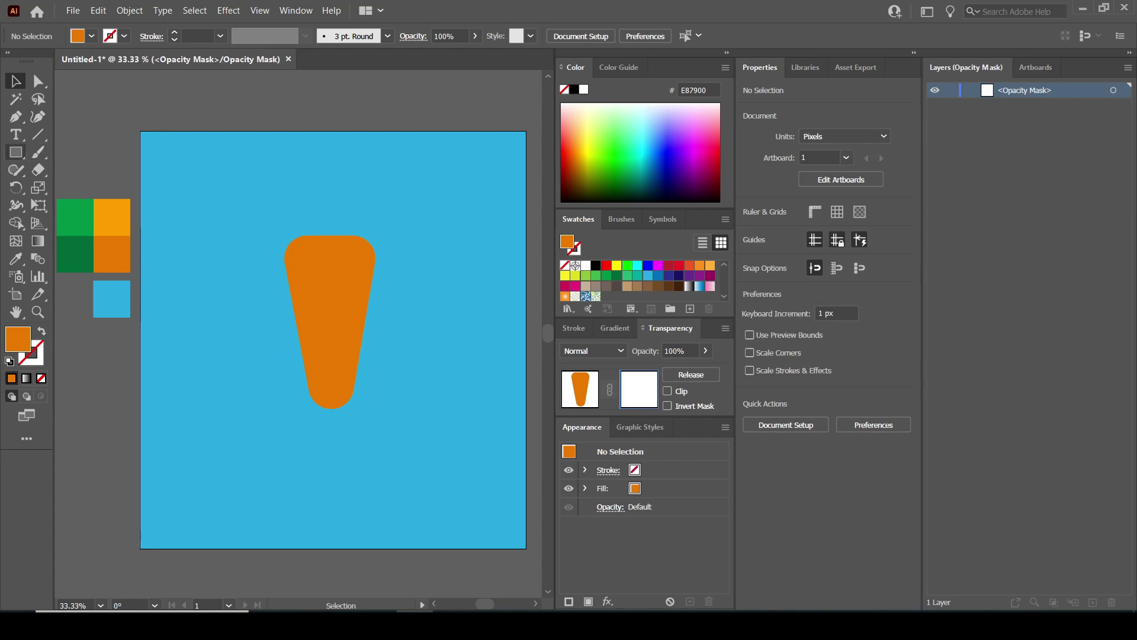
Step: Draw a rectangle about 313 × 545 px over the whole carrot in the mask and fill it with a white-to-black gradient
click(16, 153)
drag(390, 216, 269, 426)
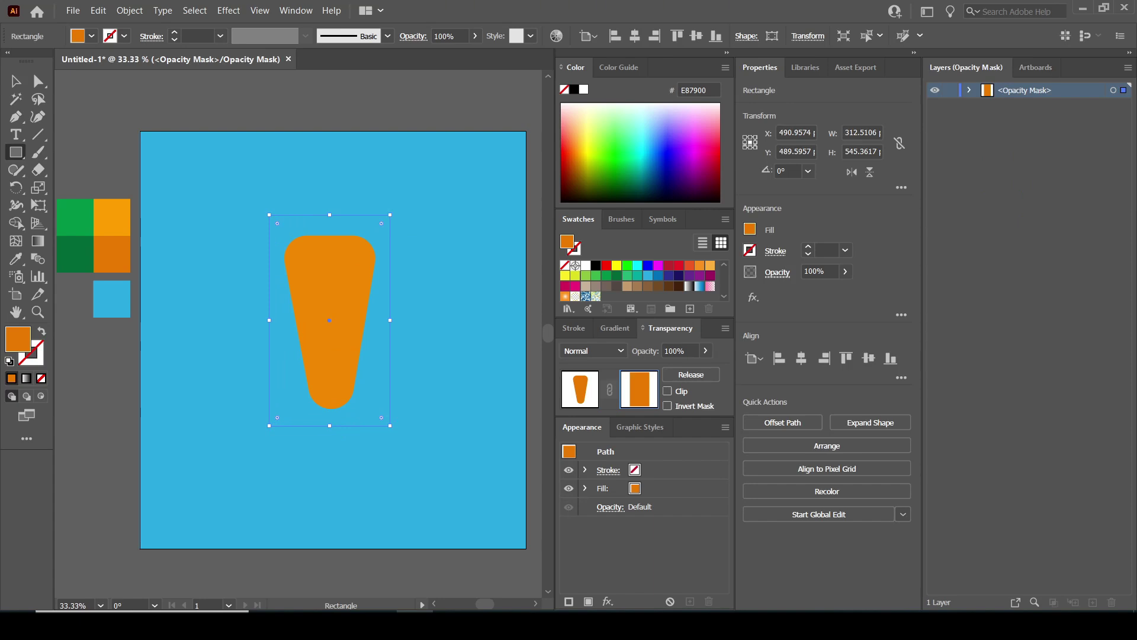
click(689, 286)
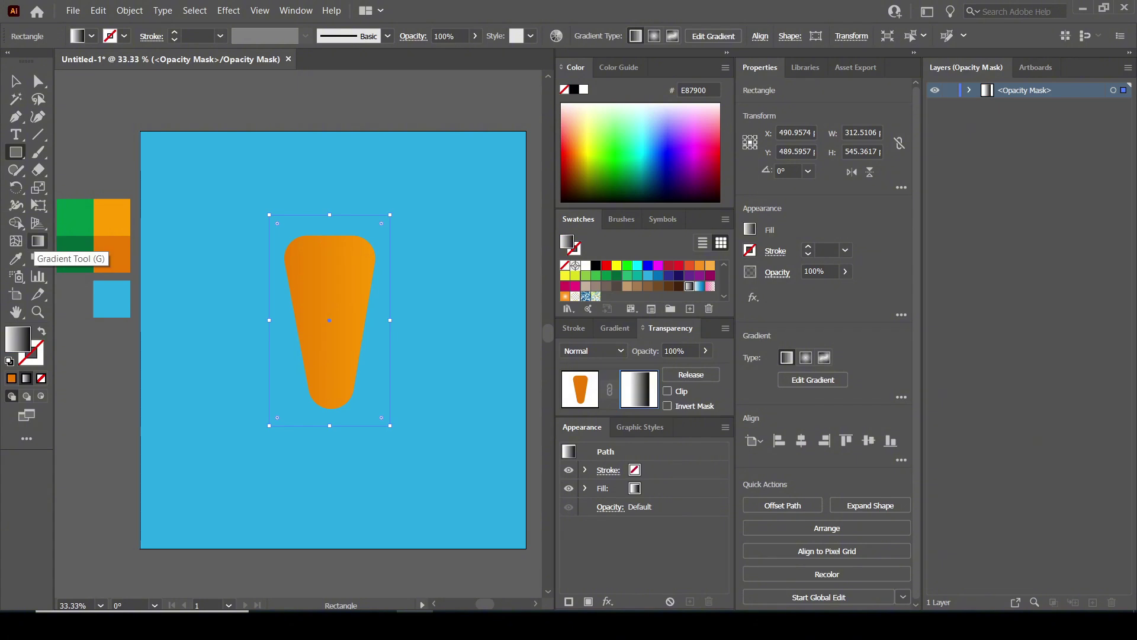
Step: Apply the Grain texture effect to the mask's gradient rectangle with intensity 41, contrast 14 and grain type Stippled
click(38, 240)
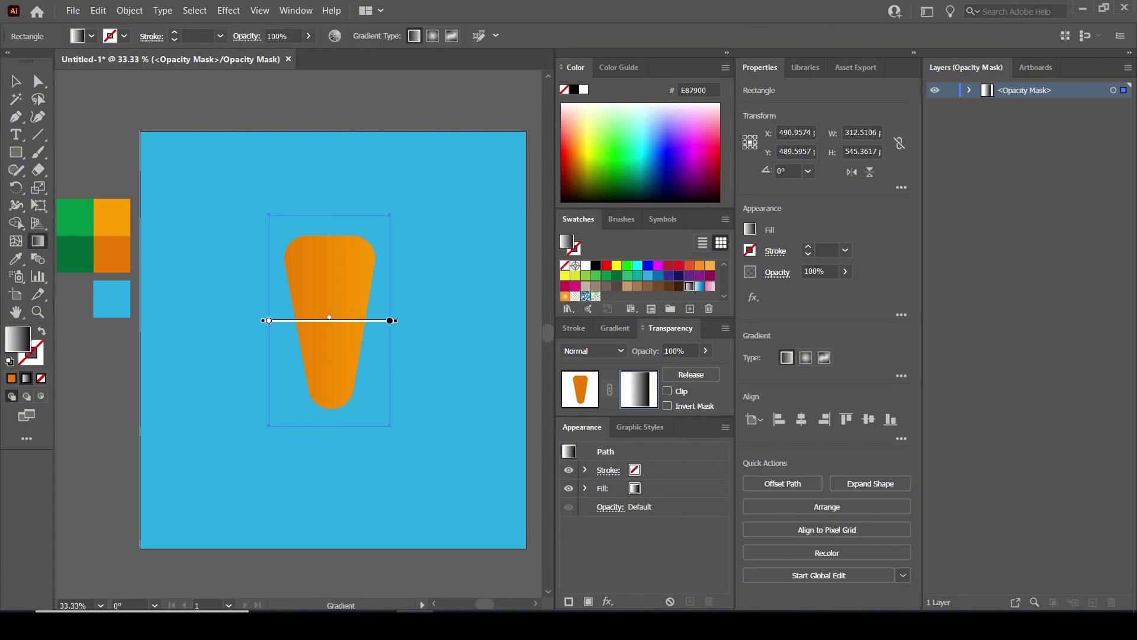
click(752, 296)
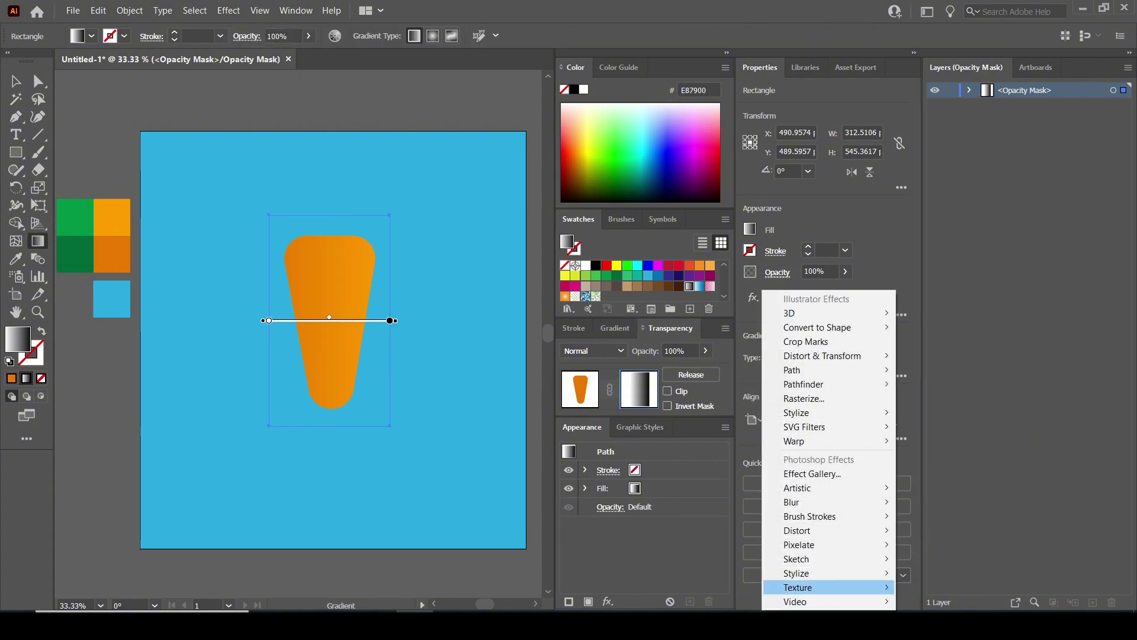
mouse_move(798, 587)
click(918, 529)
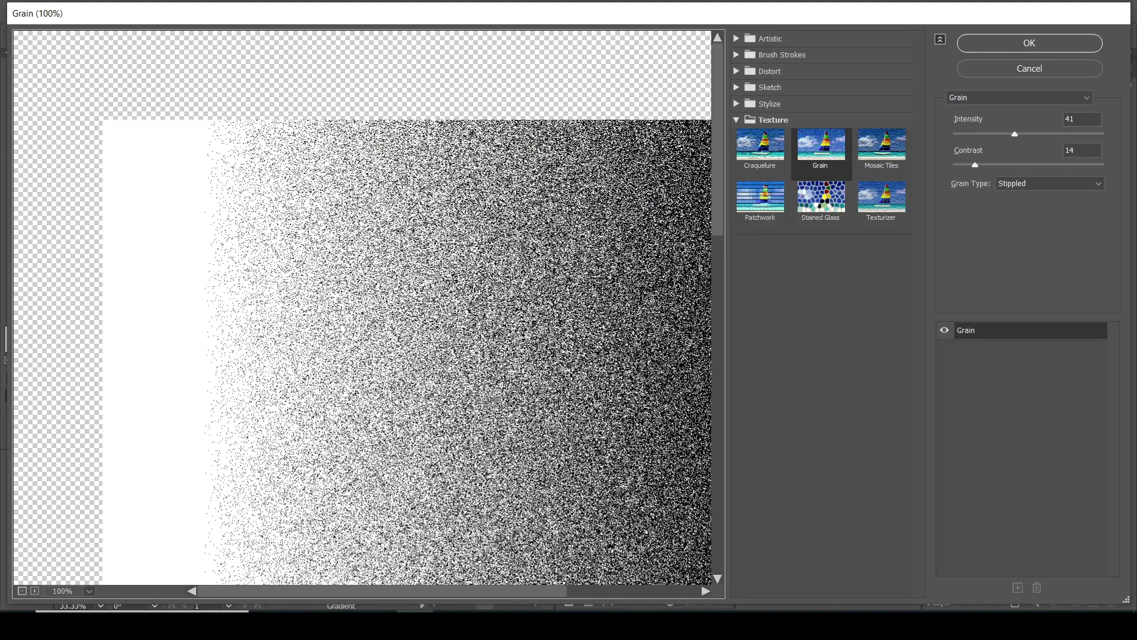
drag(474, 308, 326, 308)
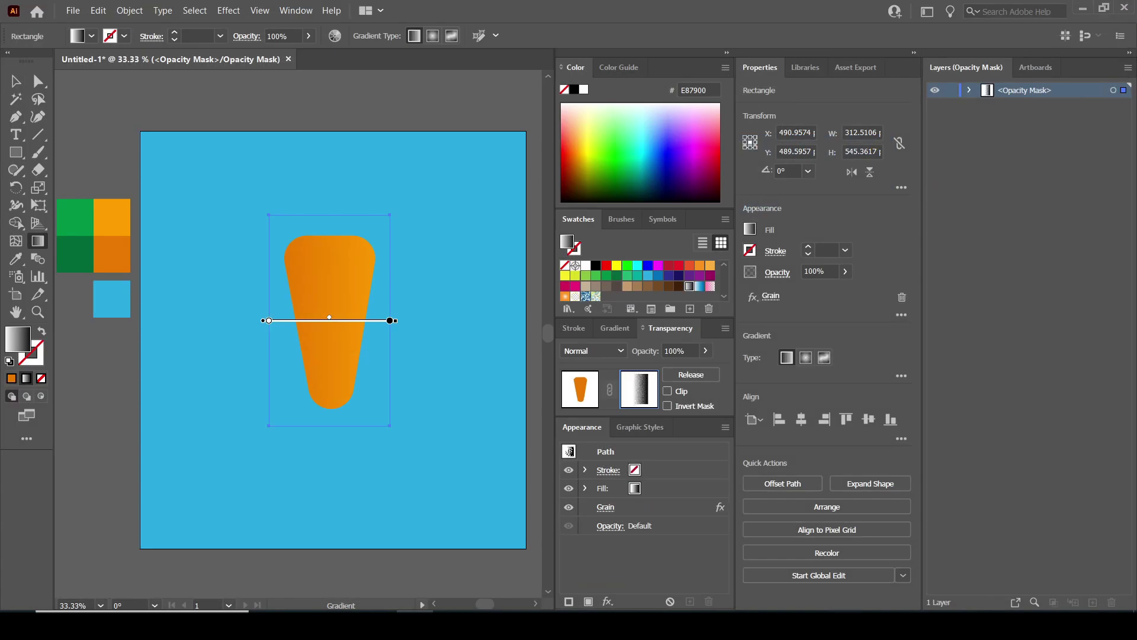
Step: Redirect the mask gradient diagonally so the grainy dark orange shading falls on the carrot's lower right side, and deselect the rectangle
key(ctrl+equal)
key(ctrl+equal)
key(ctrl+equal)
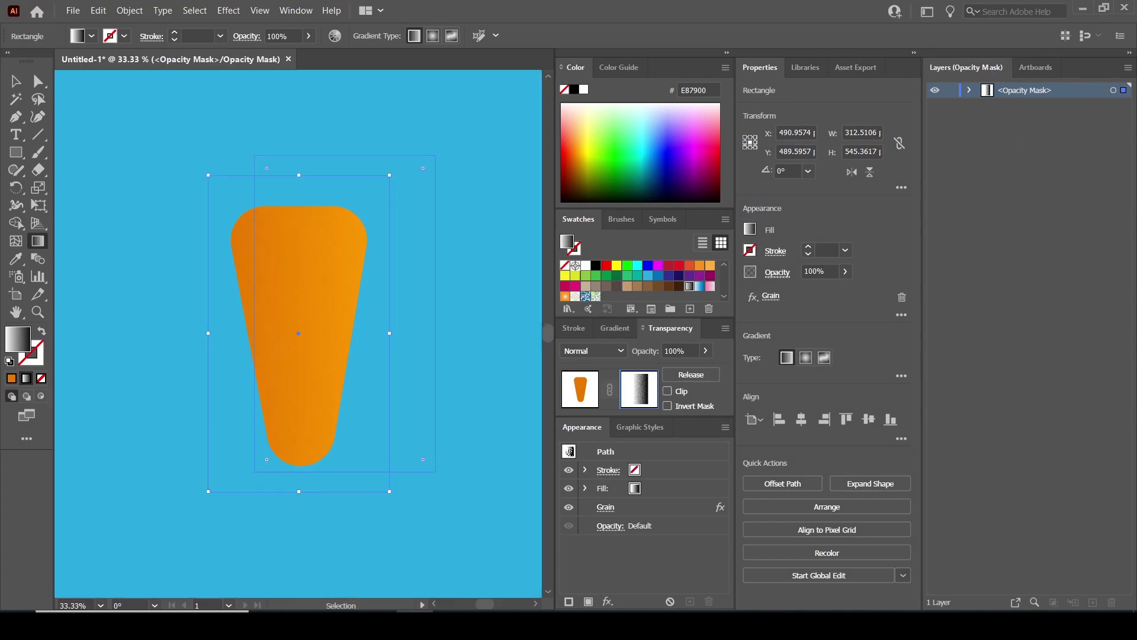
key(ctrl+minus)
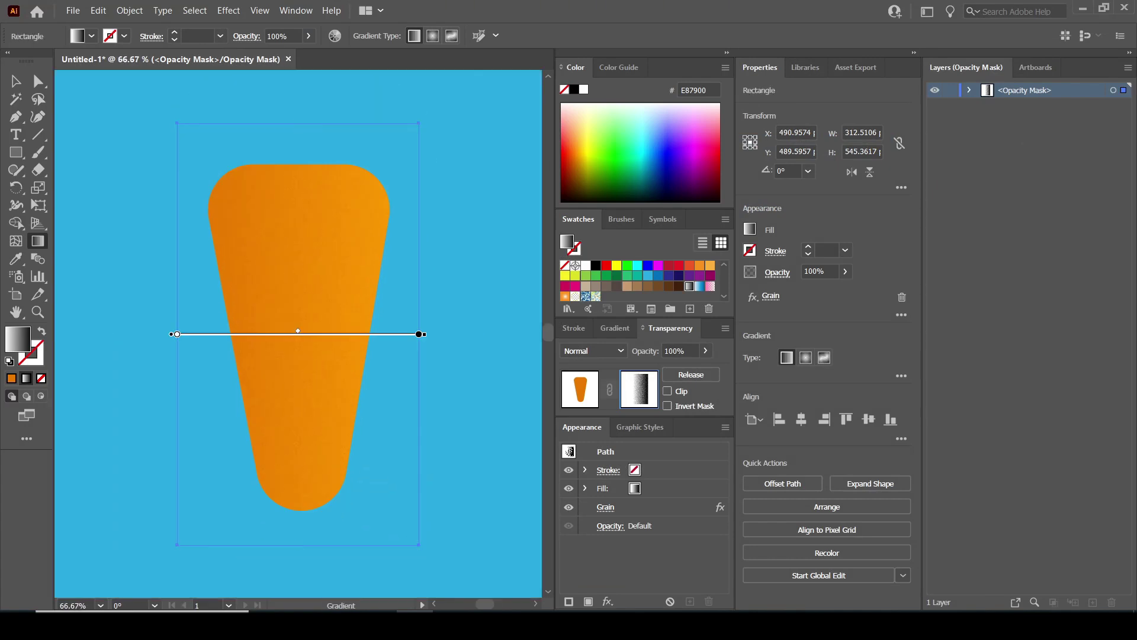
mouse_move(379, 299)
mouse_down()
mouse_move(241, 310)
mouse_move(325, 302)
mouse_move(297, 289)
mouse_move(304, 280)
mouse_up()
mouse_move(394, 441)
mouse_down()
mouse_move(279, 356)
mouse_move(244, 355)
mouse_move(284, 376)
mouse_move(270, 370)
mouse_move(289, 328)
mouse_move(310, 380)
mouse_move(337, 397)
mouse_move(355, 360)
mouse_move(372, 453)
mouse_up()
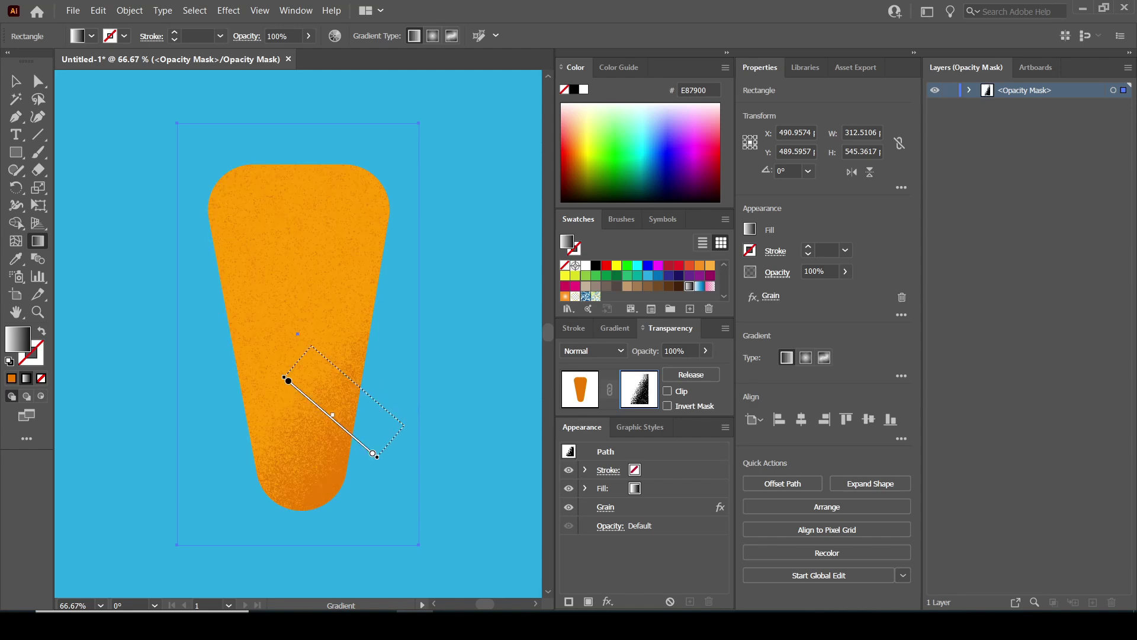
mouse_move(288, 381)
mouse_down()
mouse_move(246, 333)
mouse_move(266, 370)
mouse_move(252, 390)
mouse_up()
drag(298, 334, 298, 335)
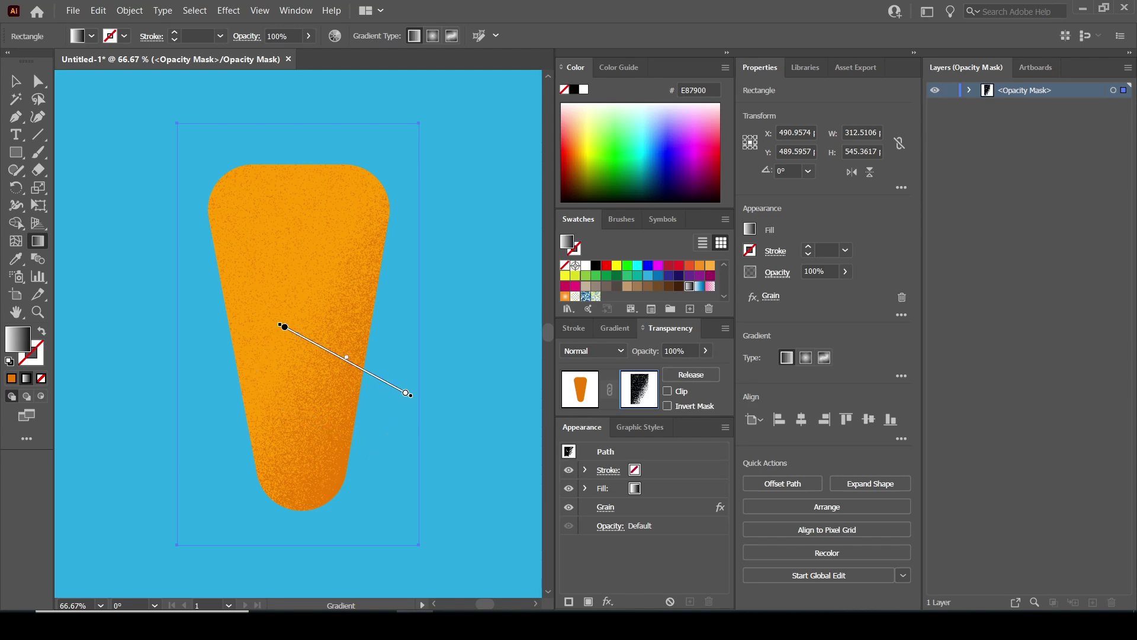
key(v)
click(465, 349)
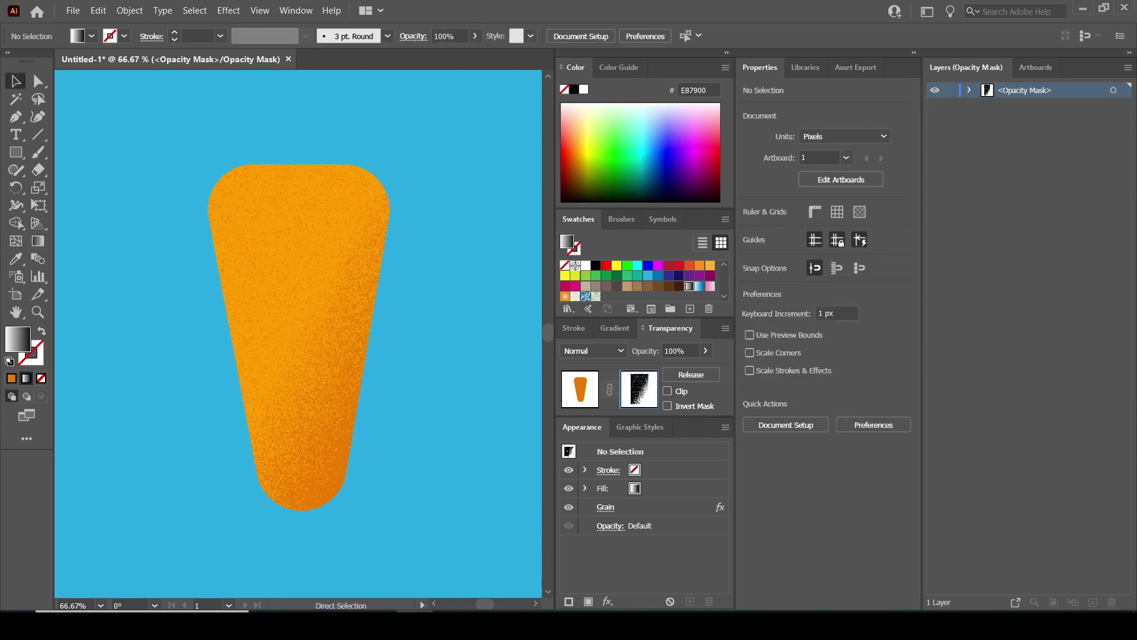
key(ctrl+minus)
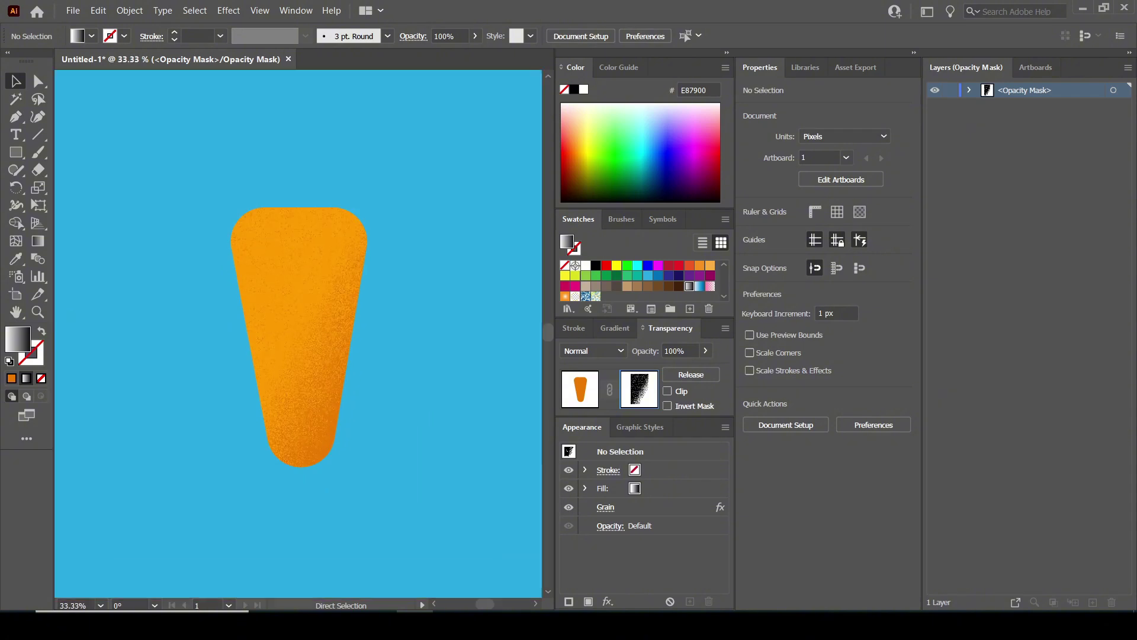
Step: Draw a small upright rounded rectangle about 46 × 117 px above the carrot's top edge, left of its centre
key(ctrl+plus)
drag(296, 297, 293, 403)
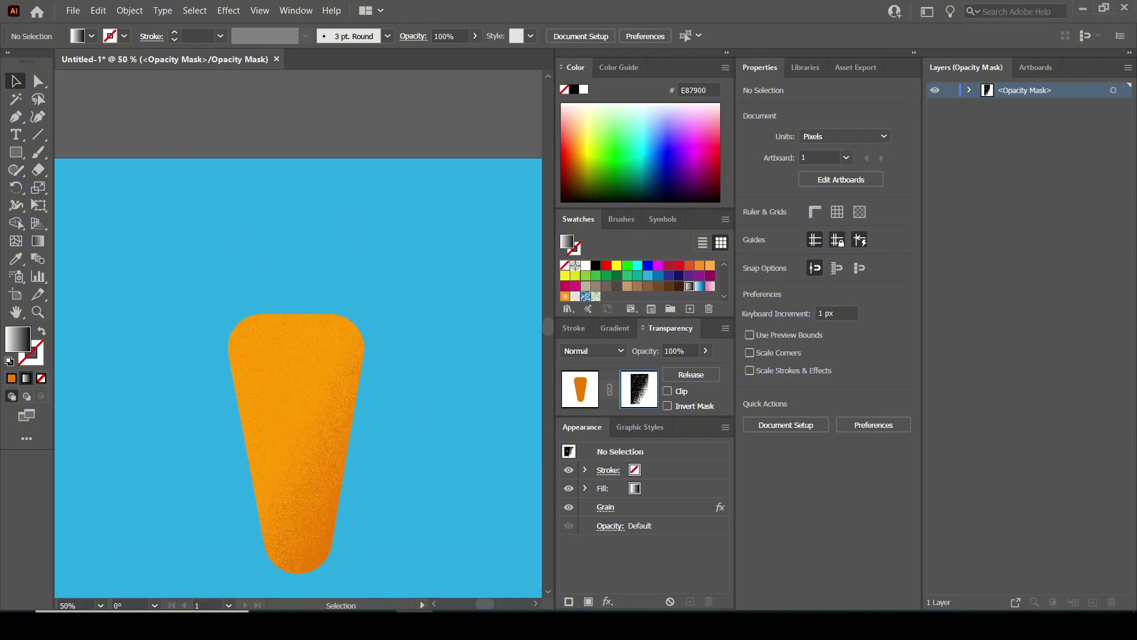
click(16, 152)
click(106, 169)
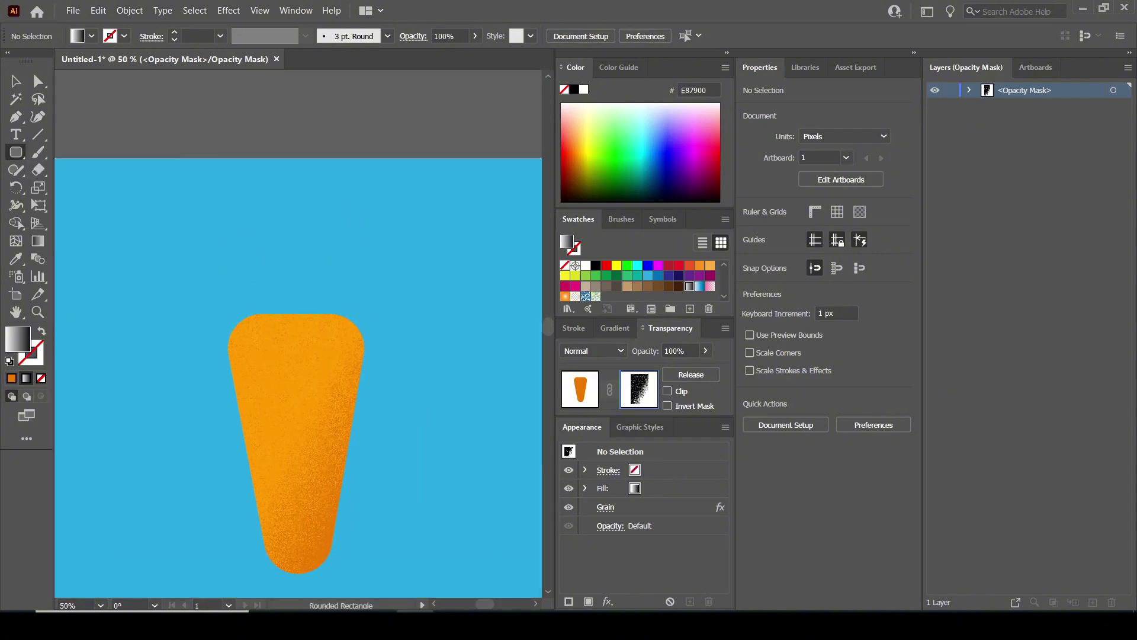
drag(240, 221, 250, 288)
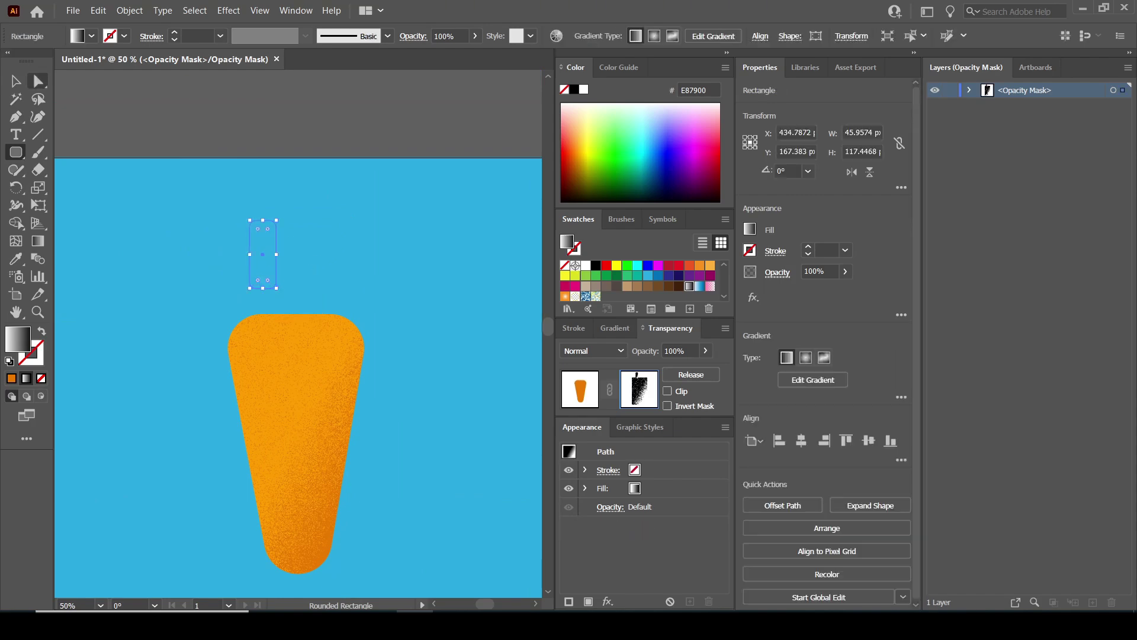
key(v)
drag(296, 356, 470, 324)
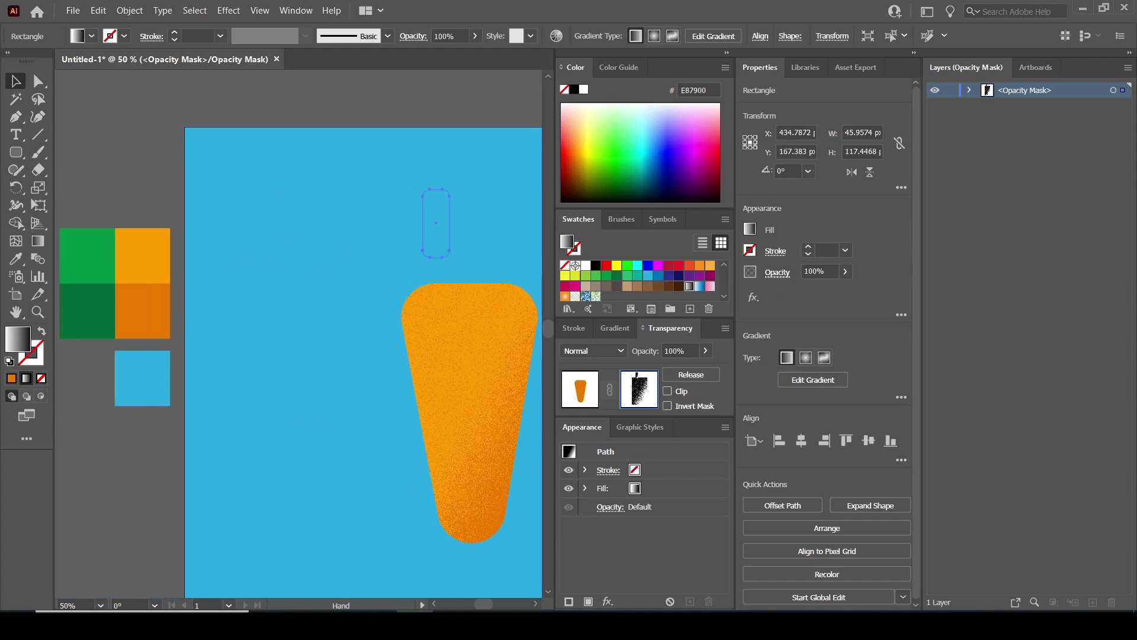
Step: Try to fill the small rounded rectangle in the opacity mask with the light green palette colour
key(i)
click(87, 255)
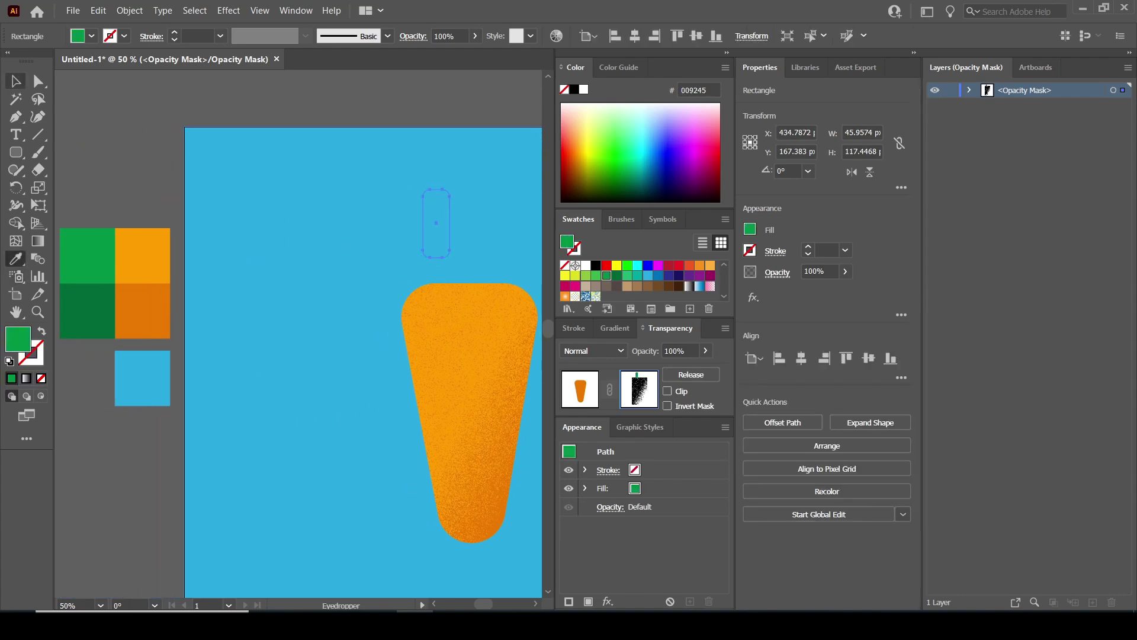
key(v)
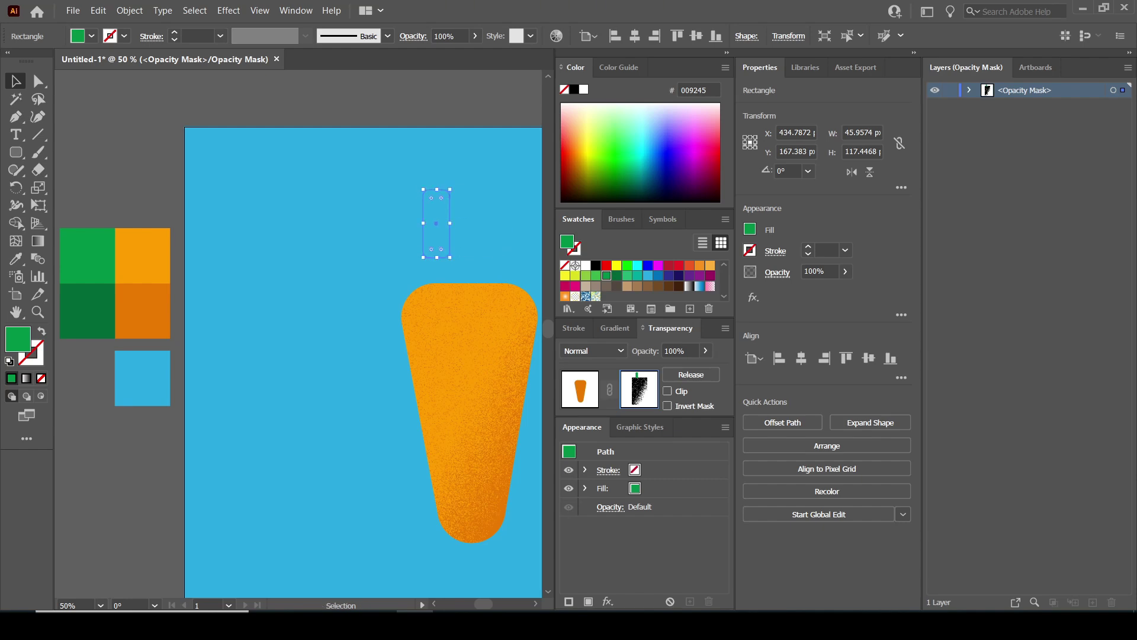
Step: Undo the green fill and the small rounded rectangle, and return from the carrot's opacity mask to the artwork
key(ctrl+z)
key(ctrl+z)
drag(469, 262, 424, 259)
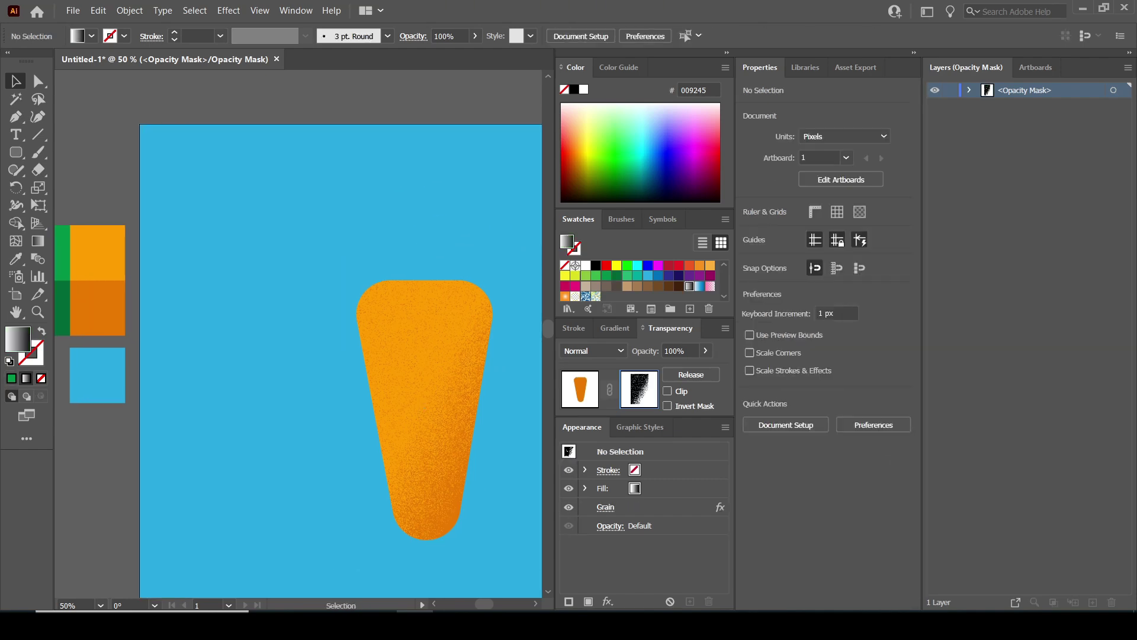
click(580, 389)
mouse_move(514, 332)
mouse_down()
mouse_move(483, 365)
mouse_move(521, 329)
mouse_up()
click(511, 342)
Step: Draw an upright rounded rectangle about 51 × 107 px up and left of the carrot, and fully round its bottom corners
click(16, 152)
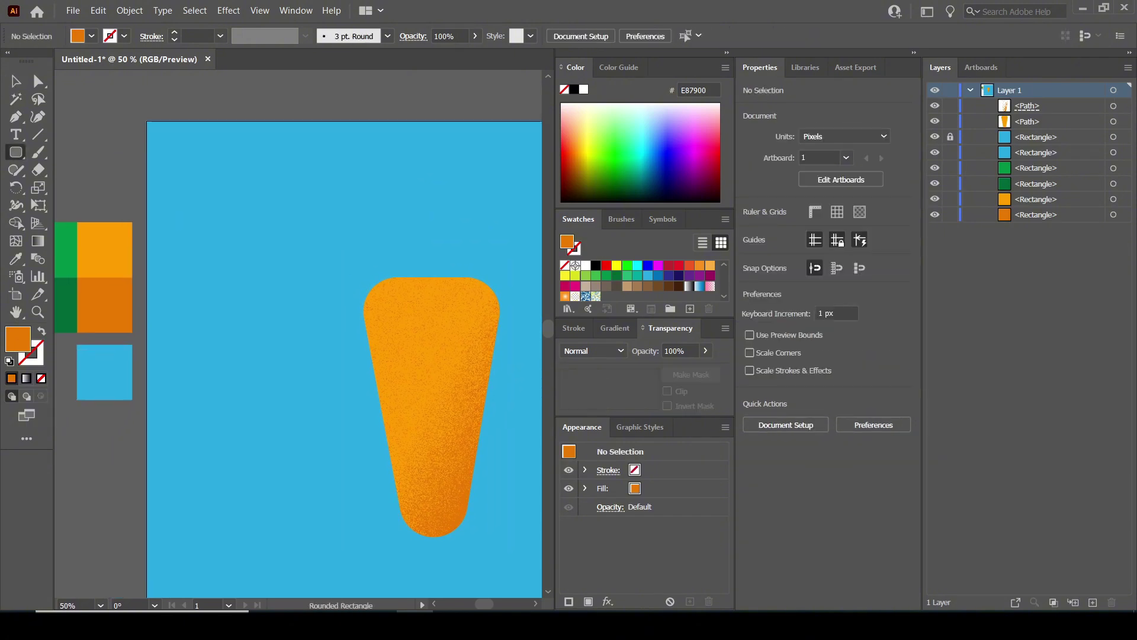
drag(265, 192, 295, 254)
key(a)
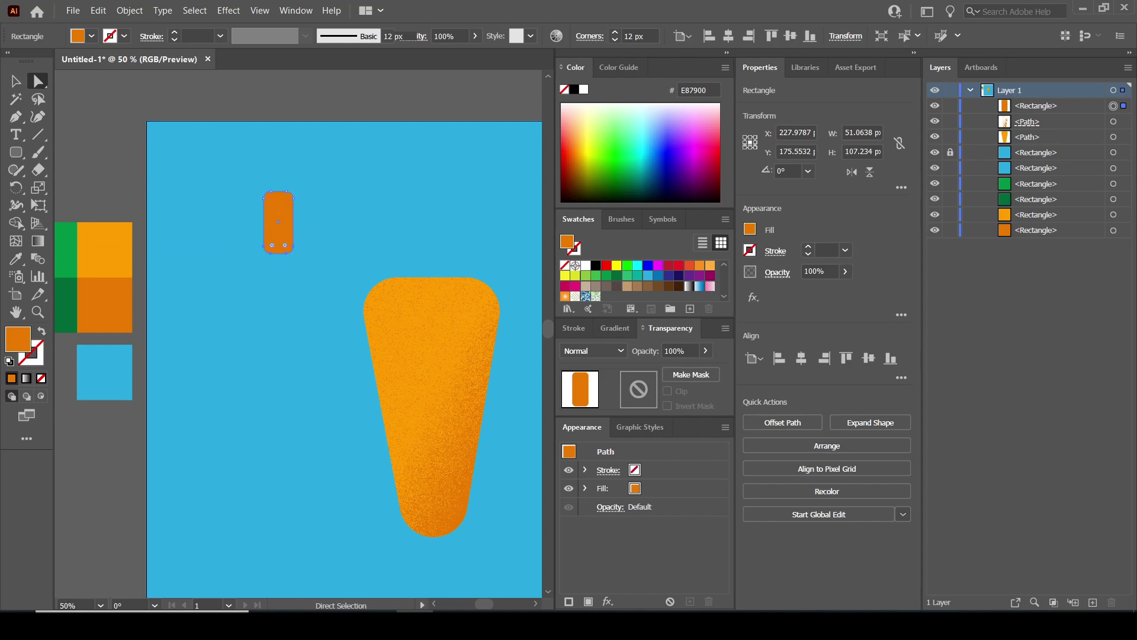
drag(271, 244, 277, 238)
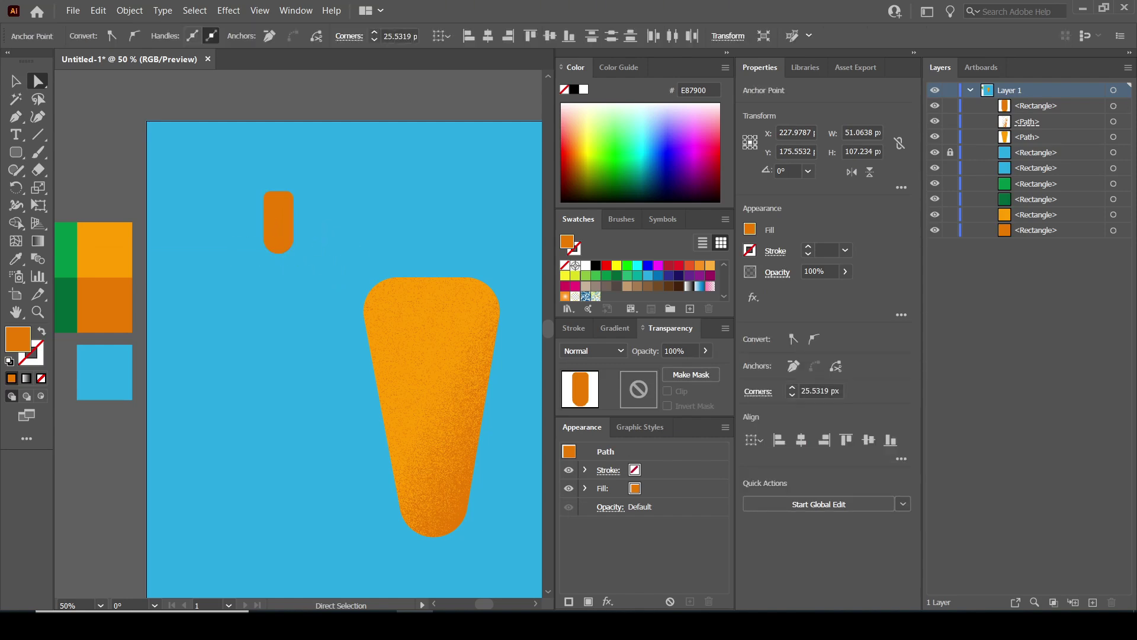
click(325, 240)
Step: Move the small shape's two top corners outward so it tapers downward from about 69 px wide, and deselect it
click(278, 225)
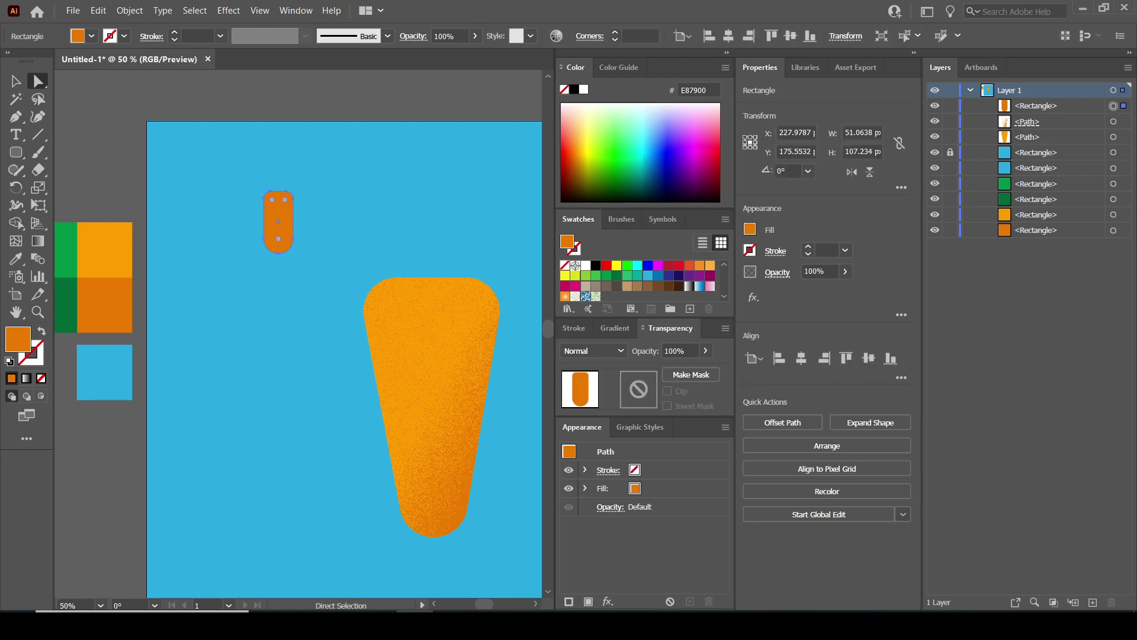
drag(291, 191, 257, 192)
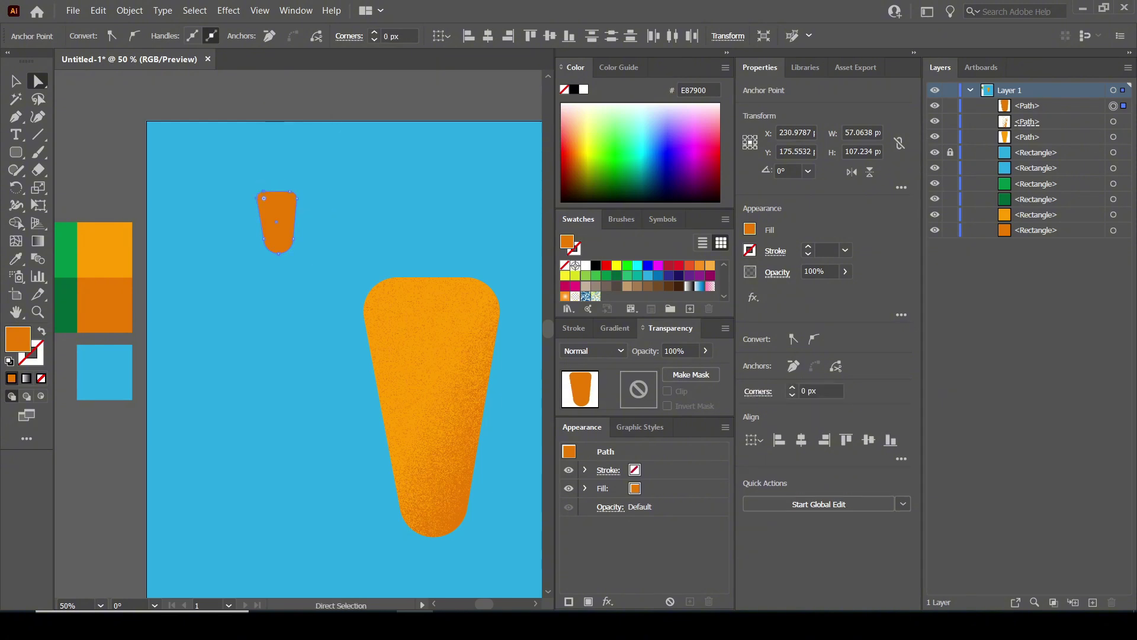
key(ctrl+shift+a)
drag(297, 267, 316, 276)
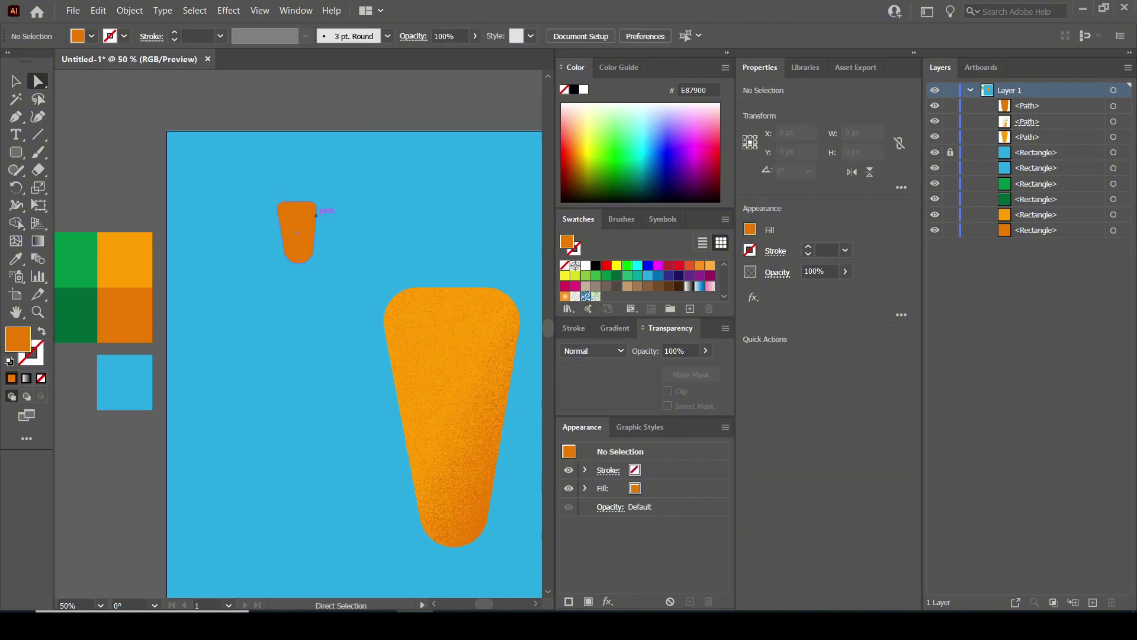
Step: Fill the tapered shape with the light green palette colour and place it on the carrot's top edge
key(v)
click(315, 214)
key(i)
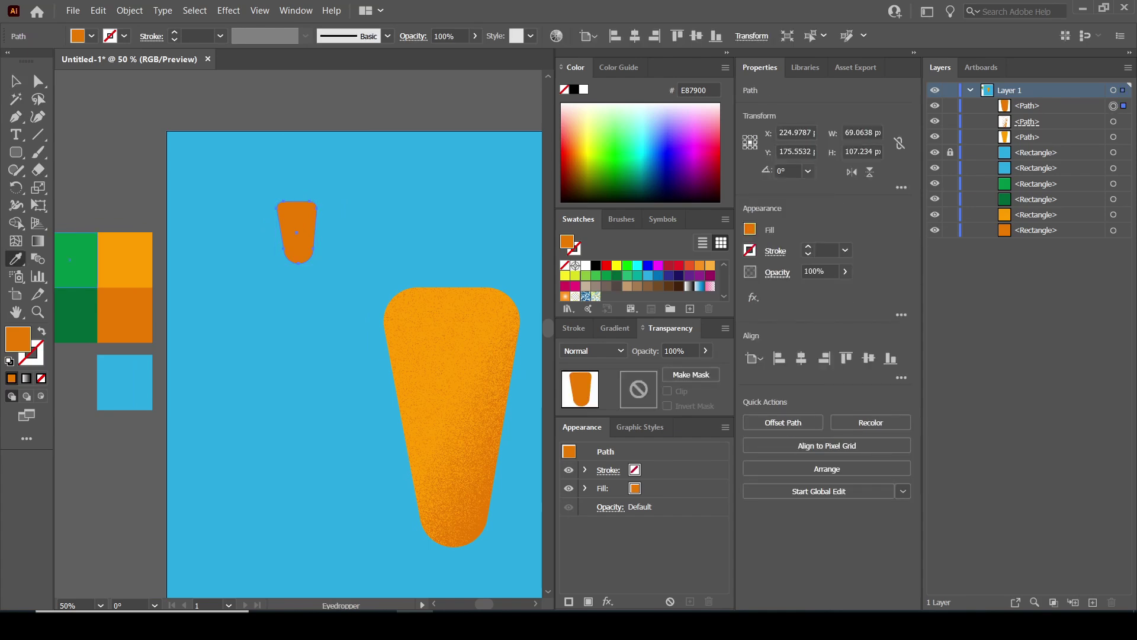
click(70, 259)
key(v)
drag(355, 296, 281, 273)
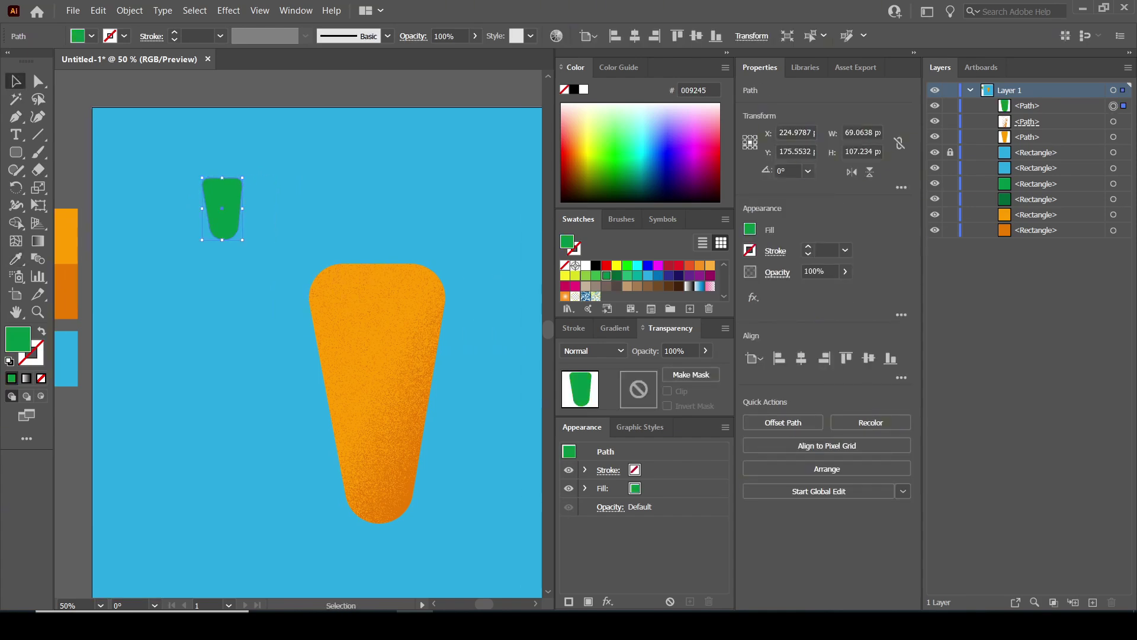
drag(222, 208, 408, 277)
Step: Try to tilt the green top clockwise on the carrot's upper edge
drag(393, 243, 397, 249)
key(a)
drag(415, 278, 383, 281)
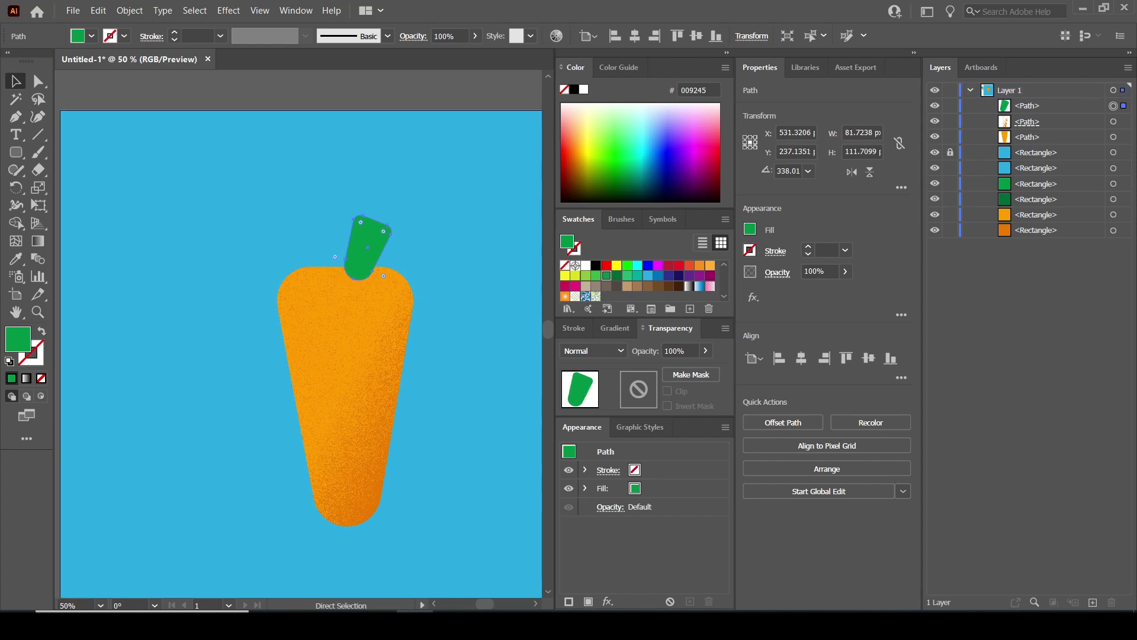
Step: Undo the tilt of the green top and enlarge it upward to about 85 × 131 px
key(ctrl+z)
key(ctrl+z)
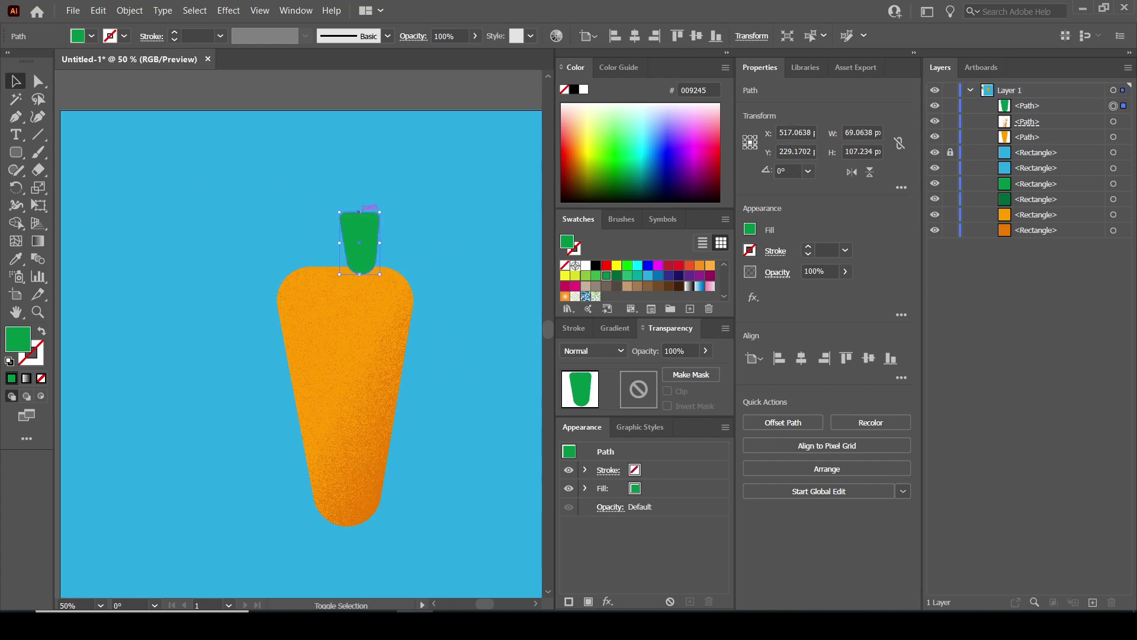
drag(359, 211, 359, 197)
Step: Try an opacity mask on the light green top with a white-to-black gradient rectangle about 135 × 180 px, and undo it
click(691, 374)
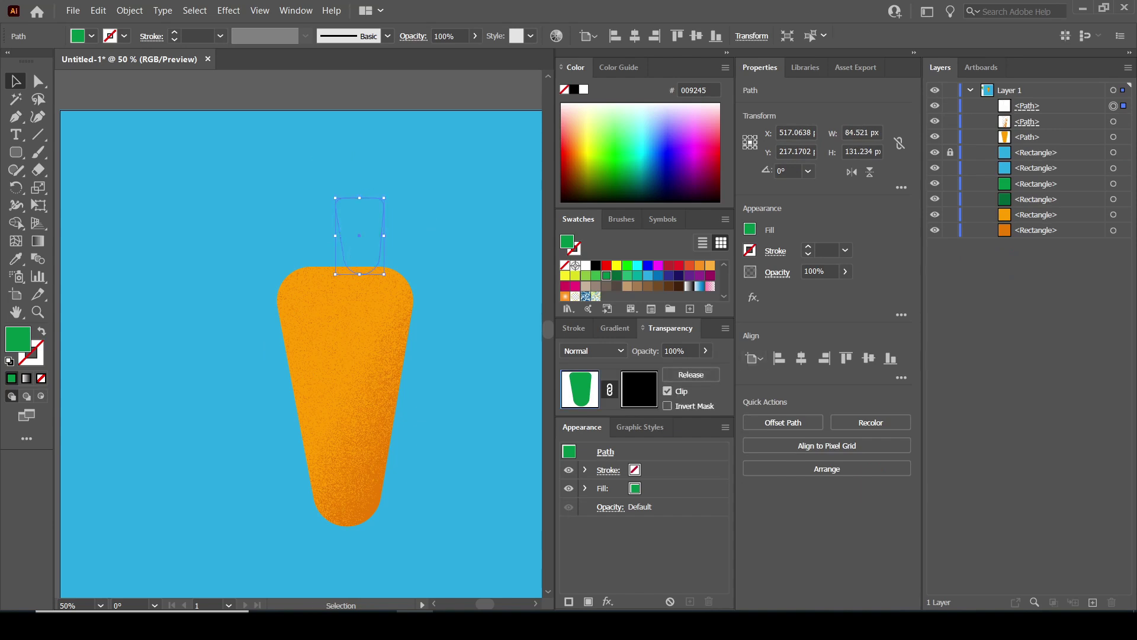
click(667, 391)
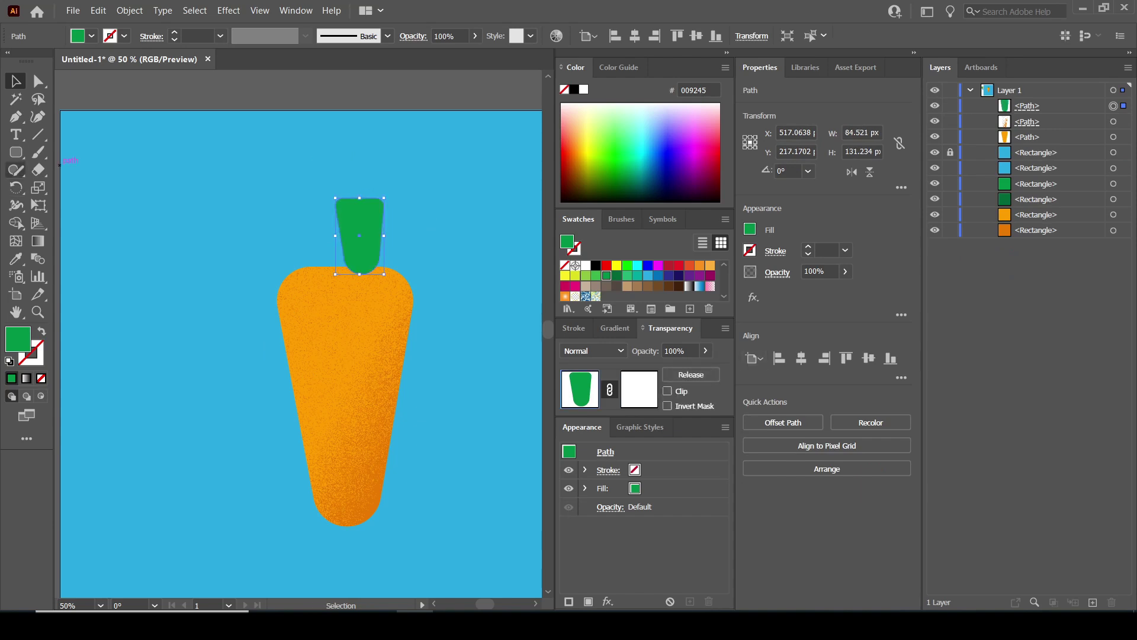
click(639, 389)
drag(16, 152, 66, 152)
drag(403, 187, 324, 291)
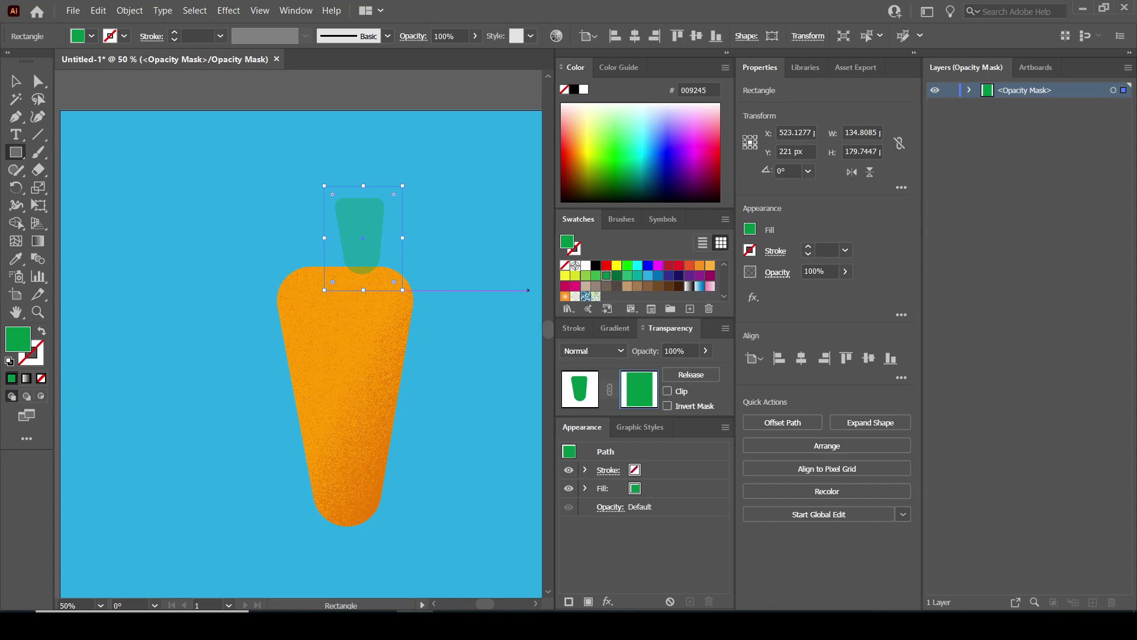
click(689, 286)
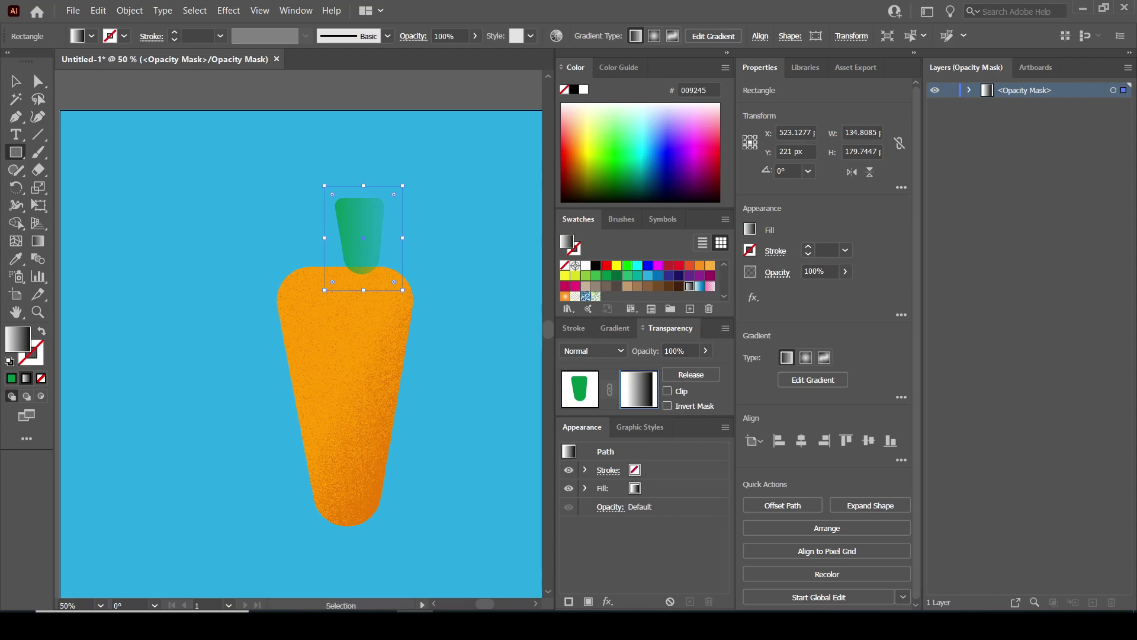
key(ctrl+z)
key(ctrl+z)
key(ctrl+z)
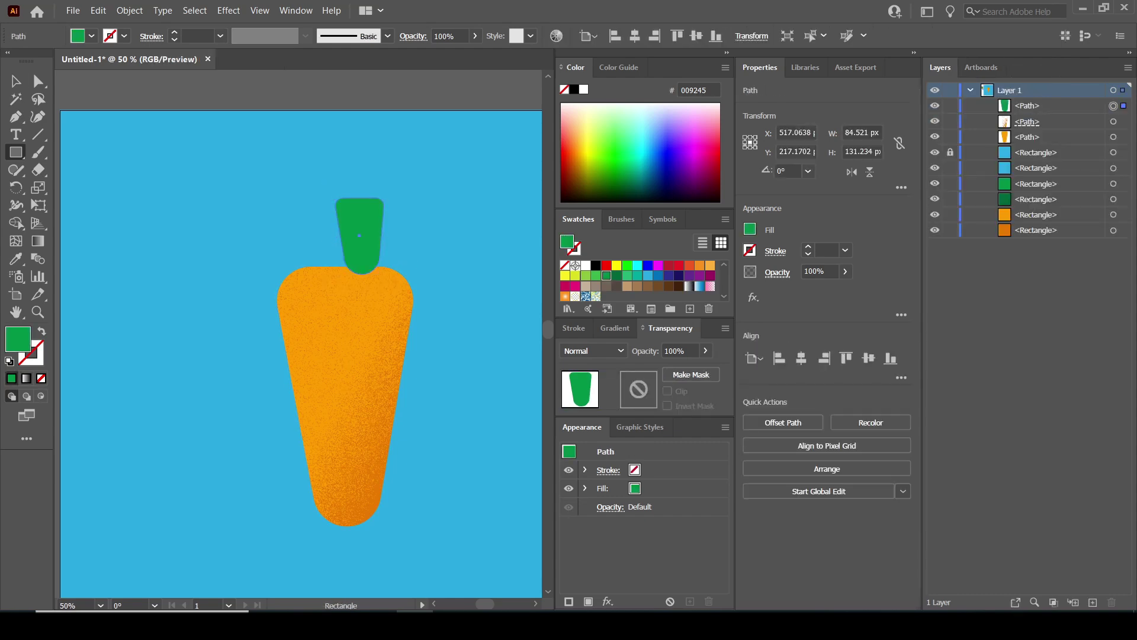
Step: Duplicate the green top directly to its left, fill the copy with the dark green palette colour, and deselect it
key(v)
drag(359, 236, 491, 241)
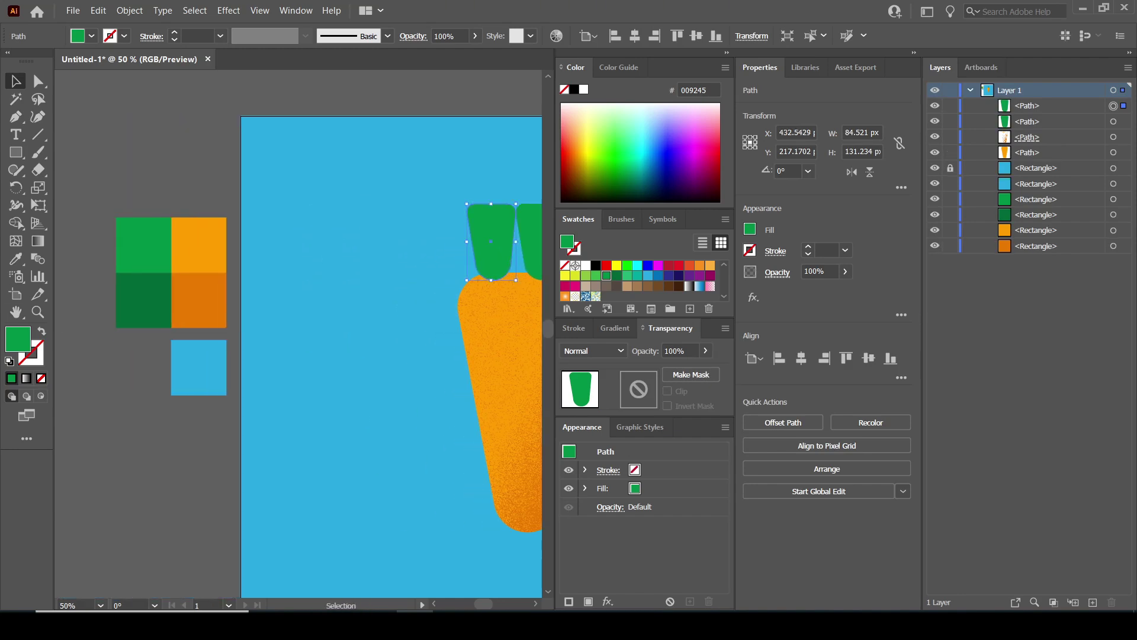
click(16, 258)
click(142, 299)
click(15, 98)
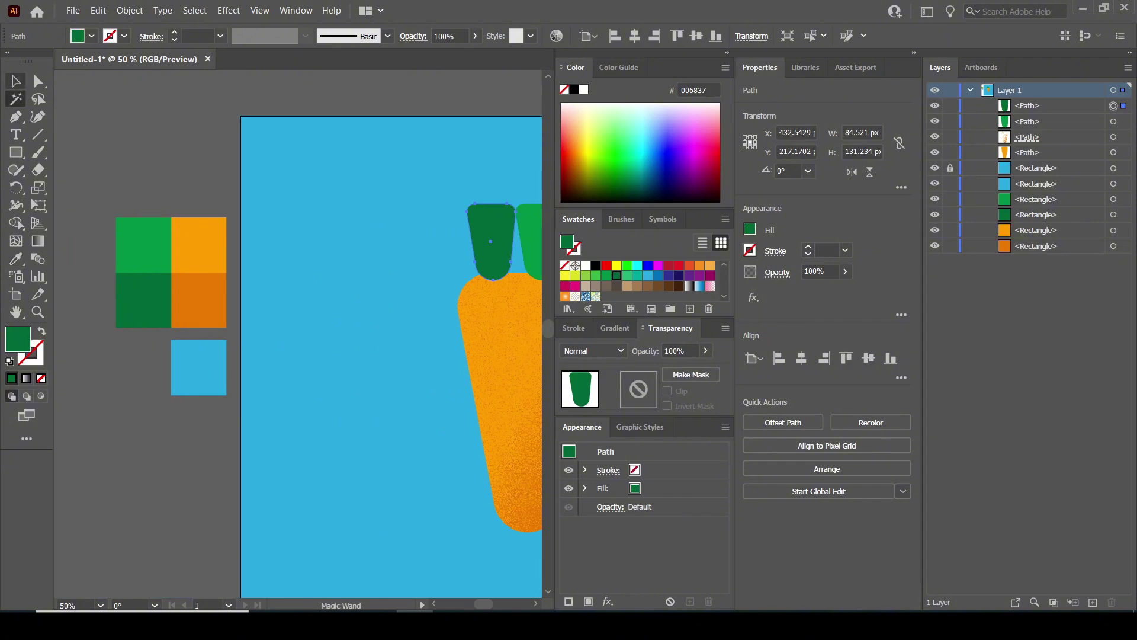
key(v)
key(ctrl+shift+a)
Step: Centre the two green tops horizontally on each other and shift the pair about 59 px right along the carrot's top edge
drag(415, 355, 227, 362)
drag(258, 188, 375, 254)
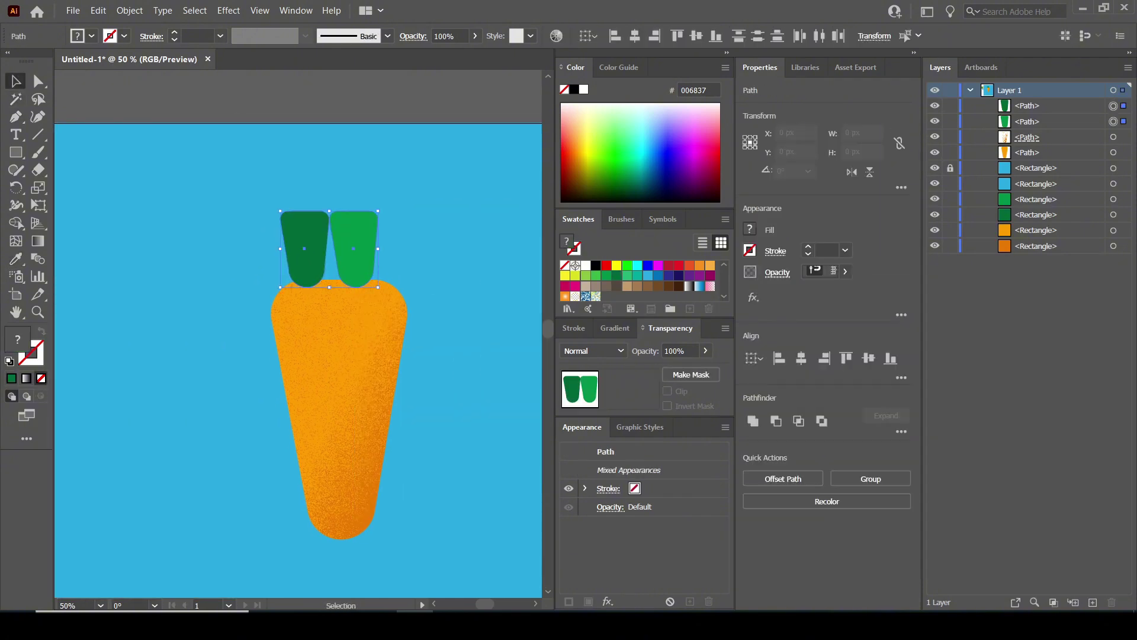
click(801, 357)
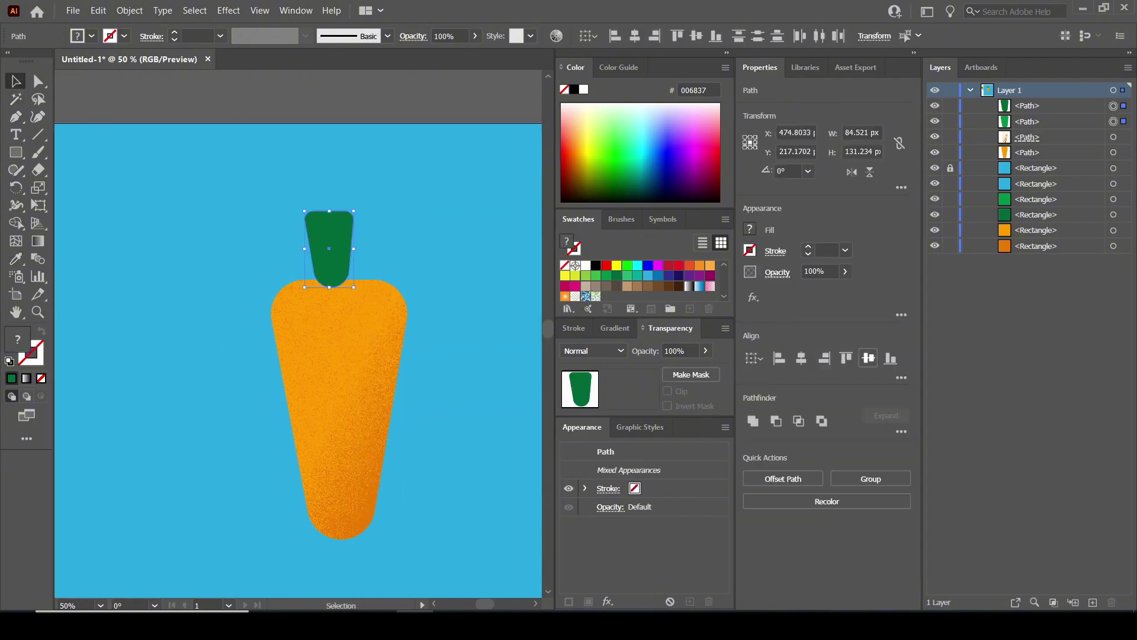
drag(321, 244, 355, 243)
key(ctrl+shift+a)
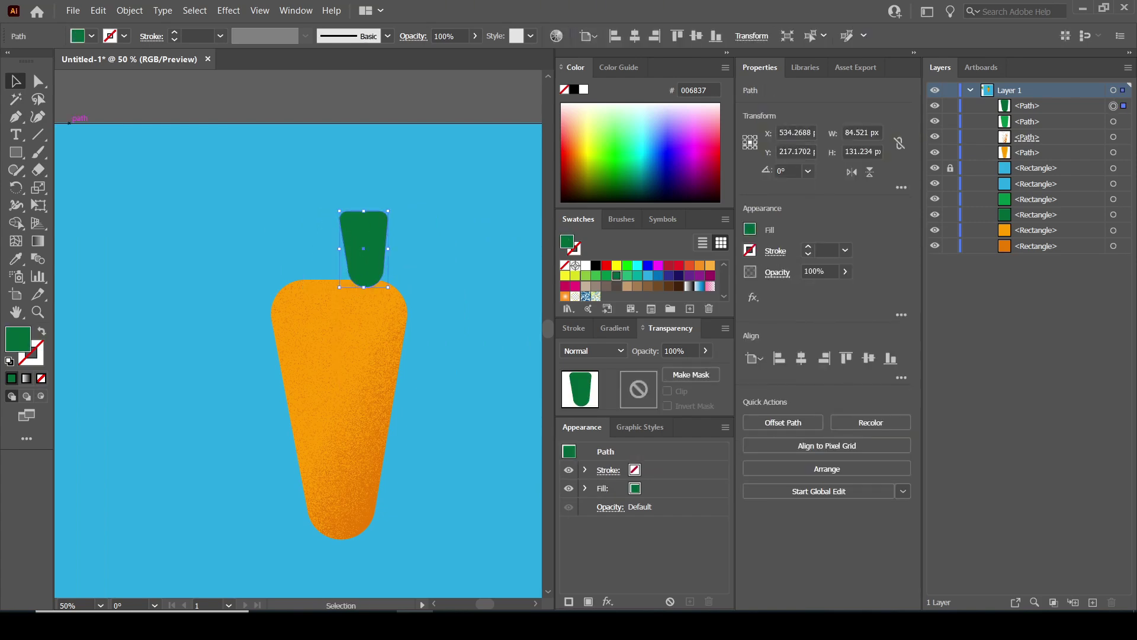
Step: Add an opacity mask with clipping off to the dark green top, and start editing the mask
click(690, 375)
click(668, 391)
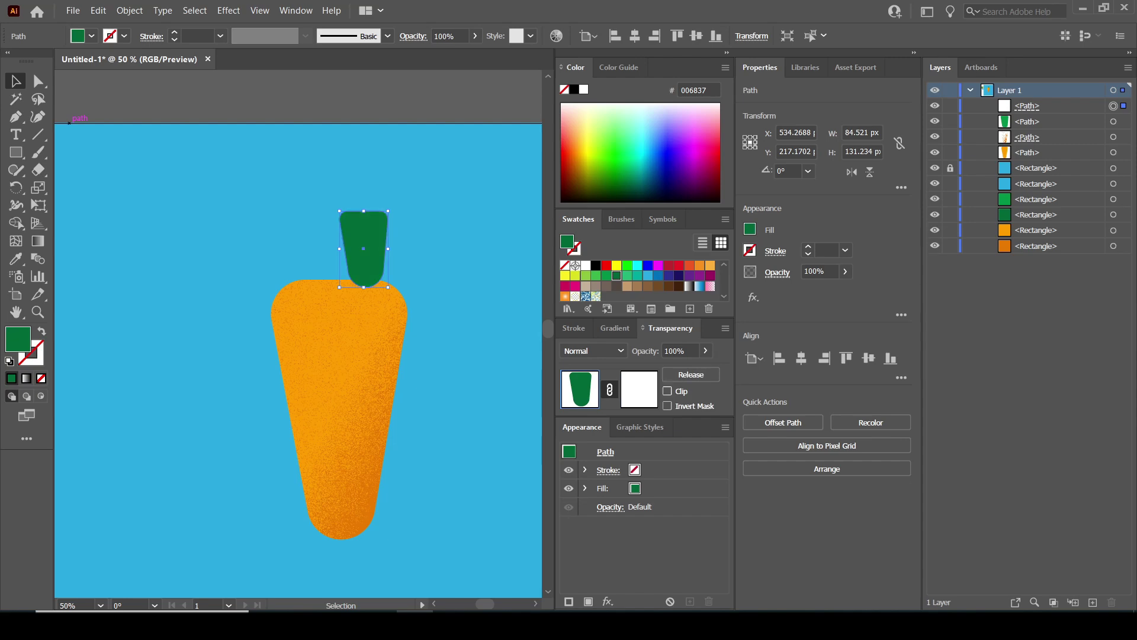
click(690, 286)
key(ctrl+z)
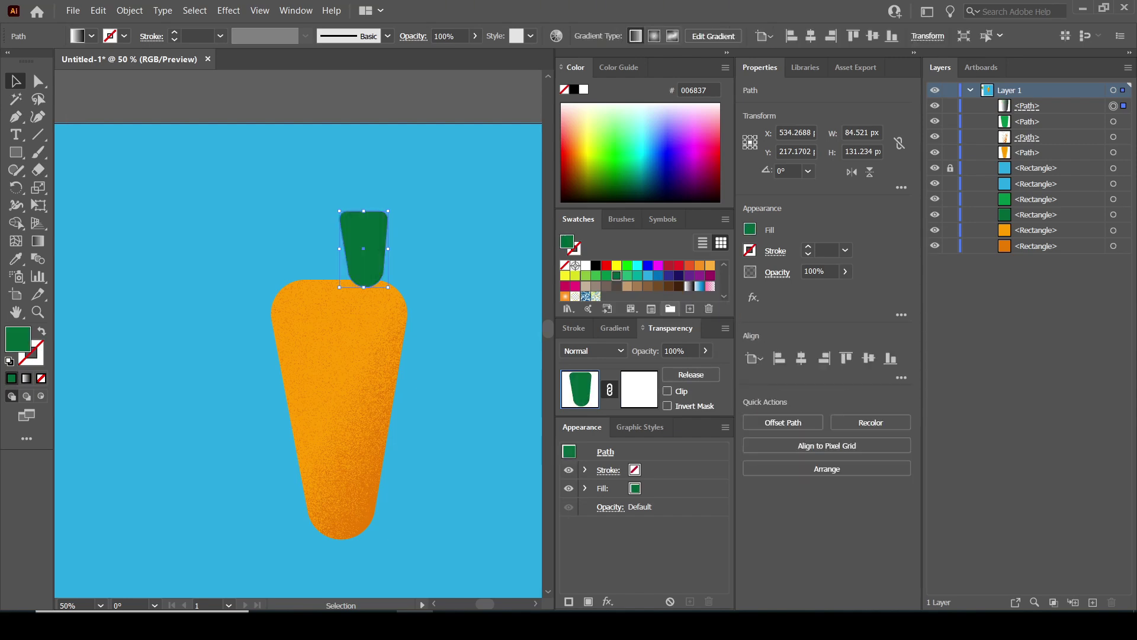
click(639, 389)
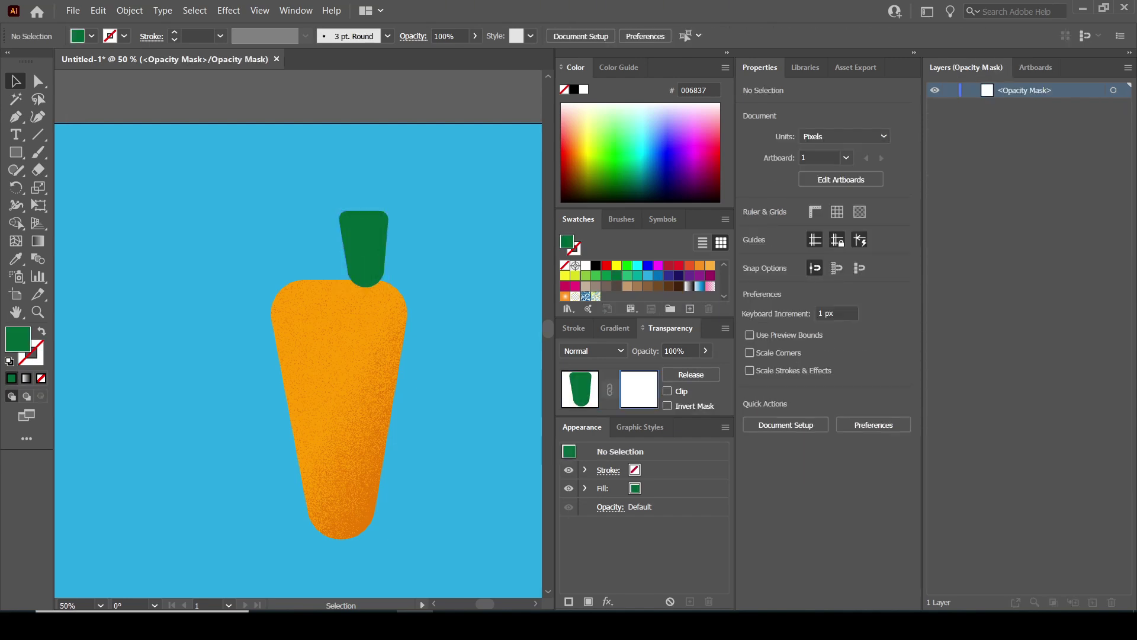
Step: Draw a rectangle about 162 × 240 px over the whole green top in the mask and fill it with a white-to-black gradient
click(689, 286)
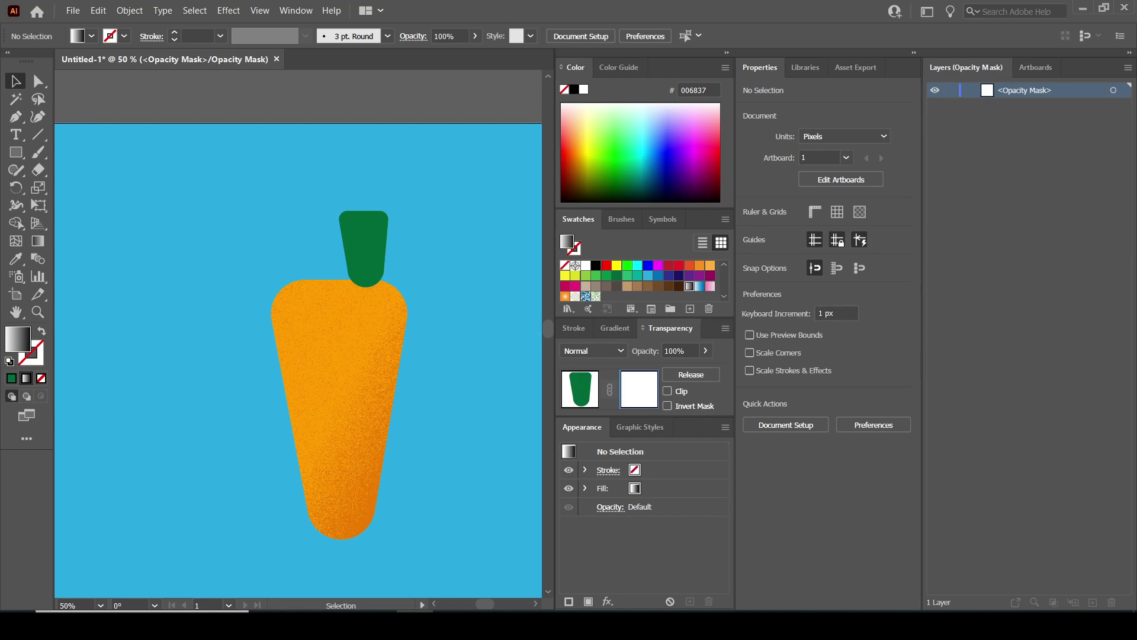
key(ctrl+z)
key(m)
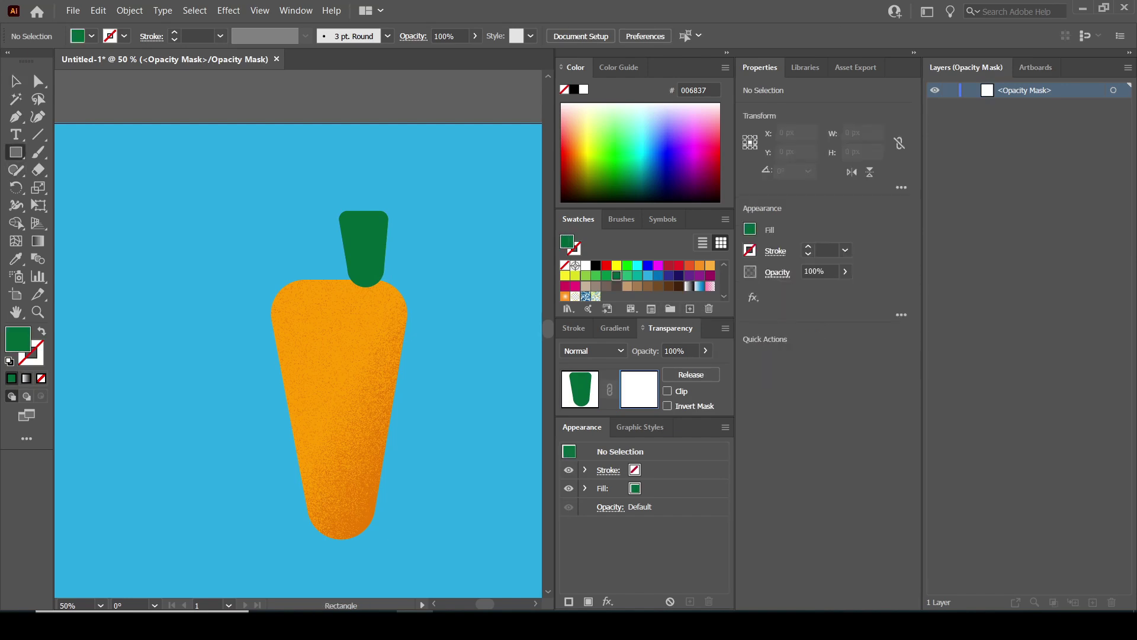
drag(411, 179, 317, 318)
click(689, 286)
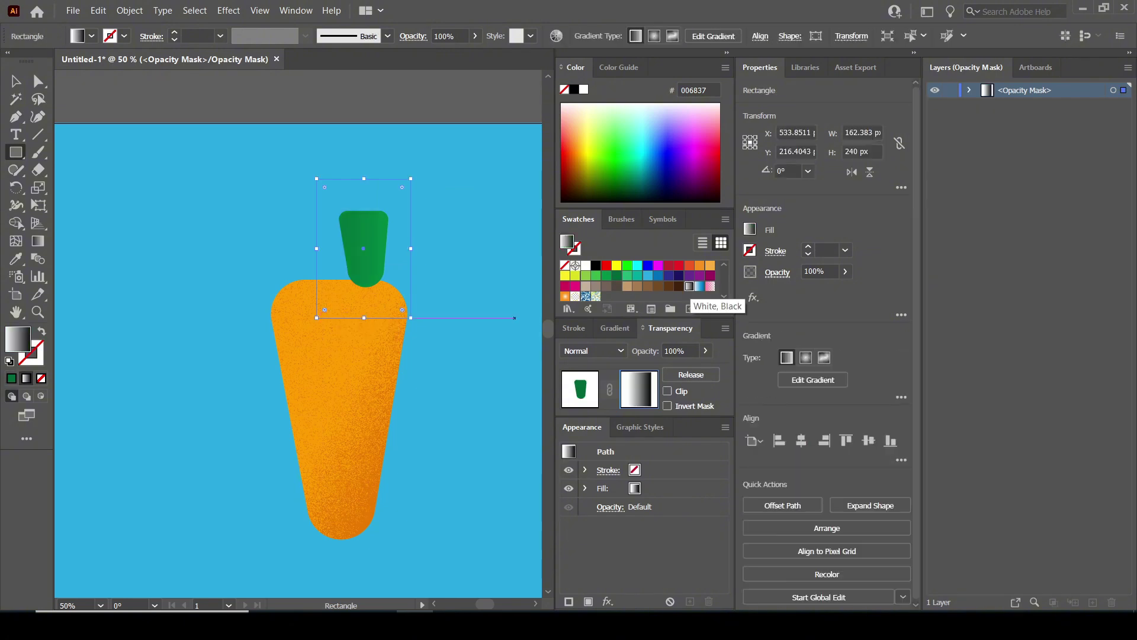
Step: Apply the Grain texture effect to the green top's mask rectangle with intensity 41, contrast 14 and grain type Stippled
click(753, 297)
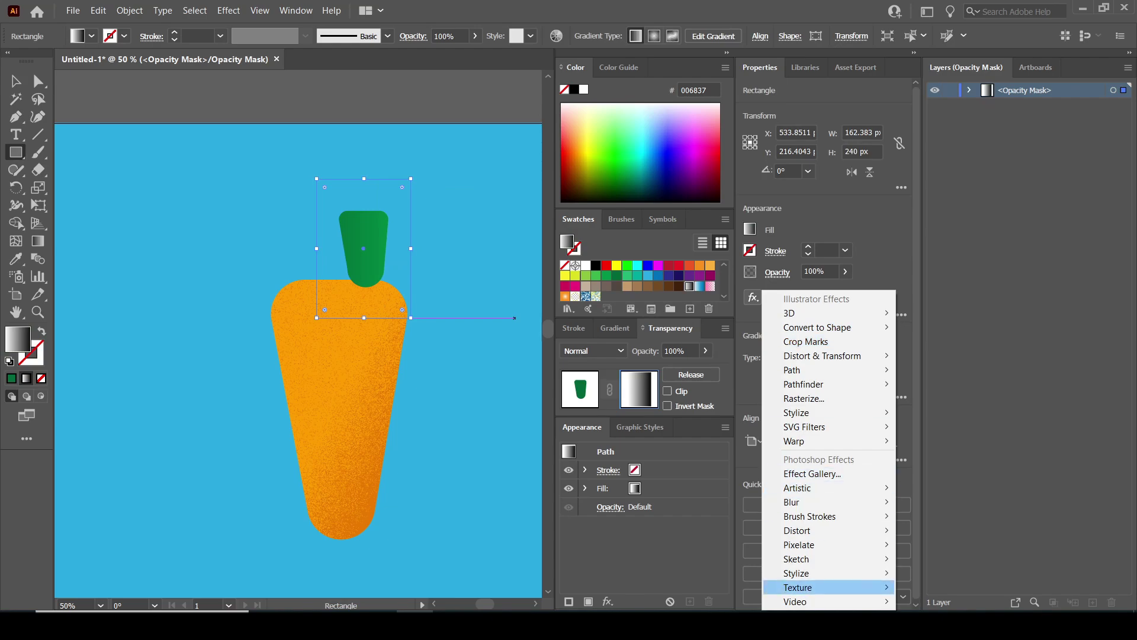
mouse_move(797, 587)
click(933, 530)
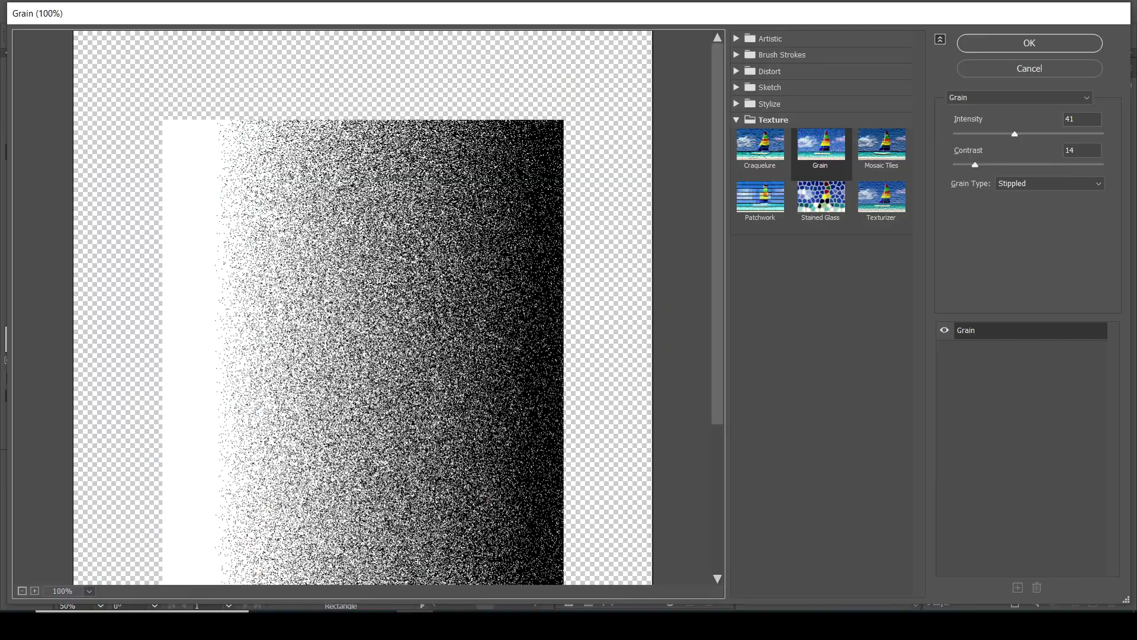
key(Return)
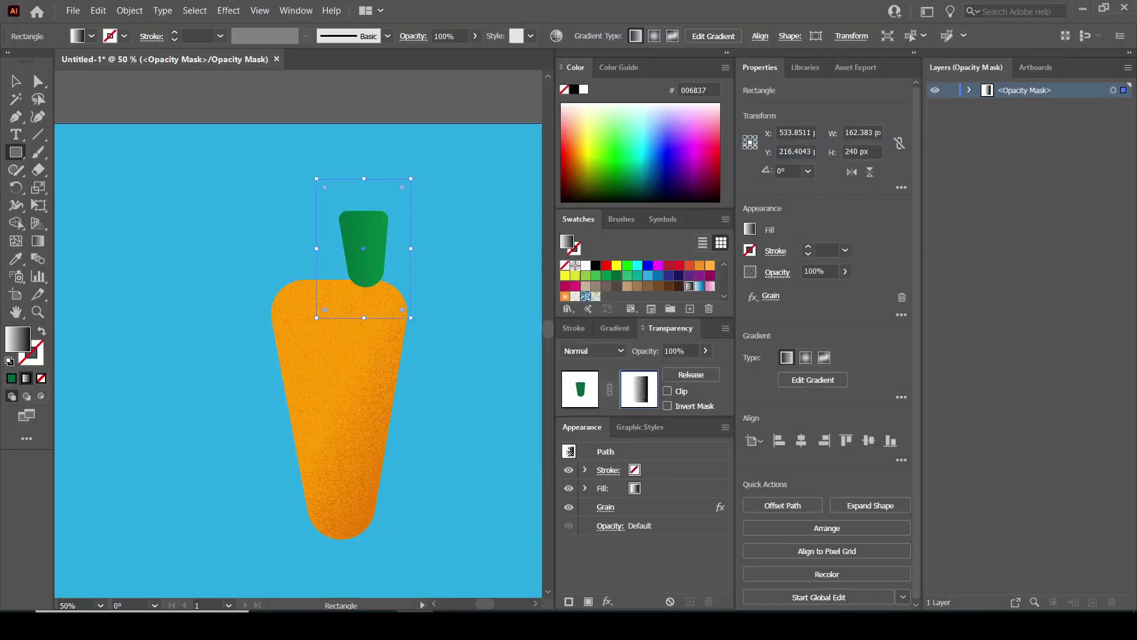
Step: Redirect the mask gradient diagonally so the dark green shading falls on the top's left side, and leave mask editing
click(38, 241)
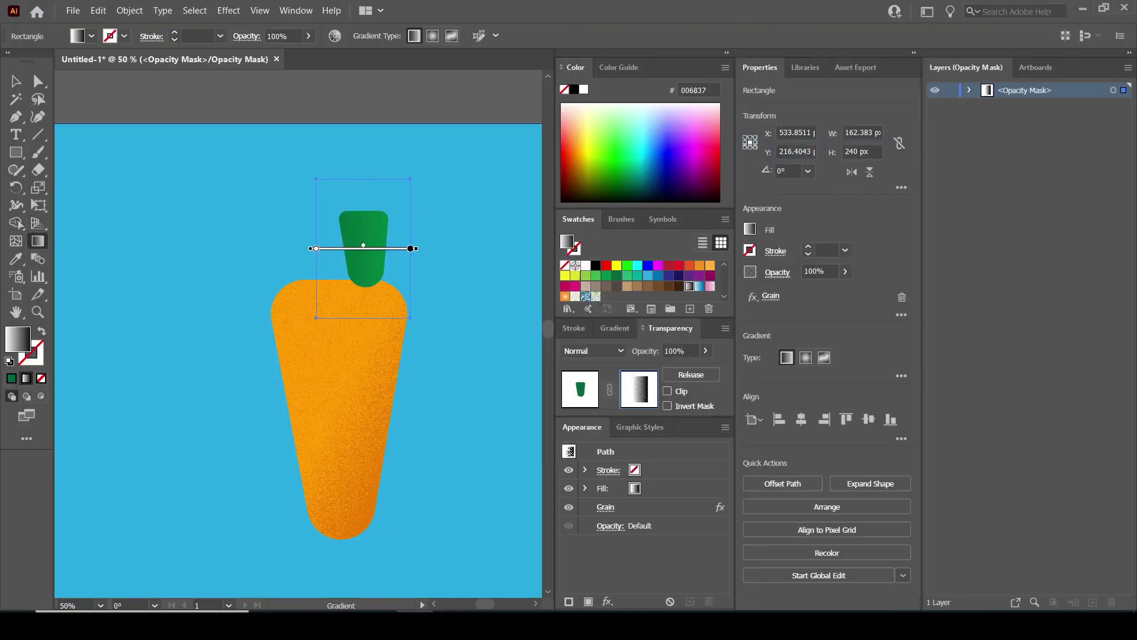
mouse_move(338, 256)
mouse_down()
mouse_move(384, 253)
mouse_move(372, 248)
mouse_move(359, 251)
mouse_move(414, 286)
mouse_move(373, 299)
mouse_move(355, 269)
mouse_up()
click(15, 82)
click(453, 249)
click(357, 269)
click(580, 390)
click(448, 296)
Step: Group the green top with its shading, and fan out three rotated copies above the carrot, middle one larger, about 236 × 185 px overall
click(359, 270)
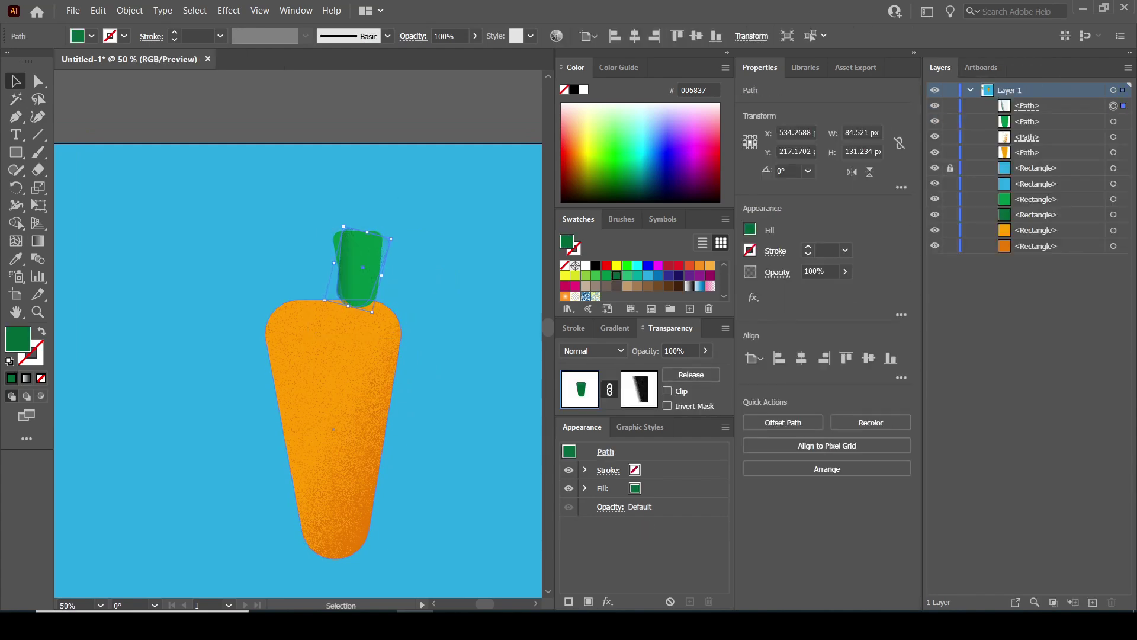
drag(405, 212, 358, 256)
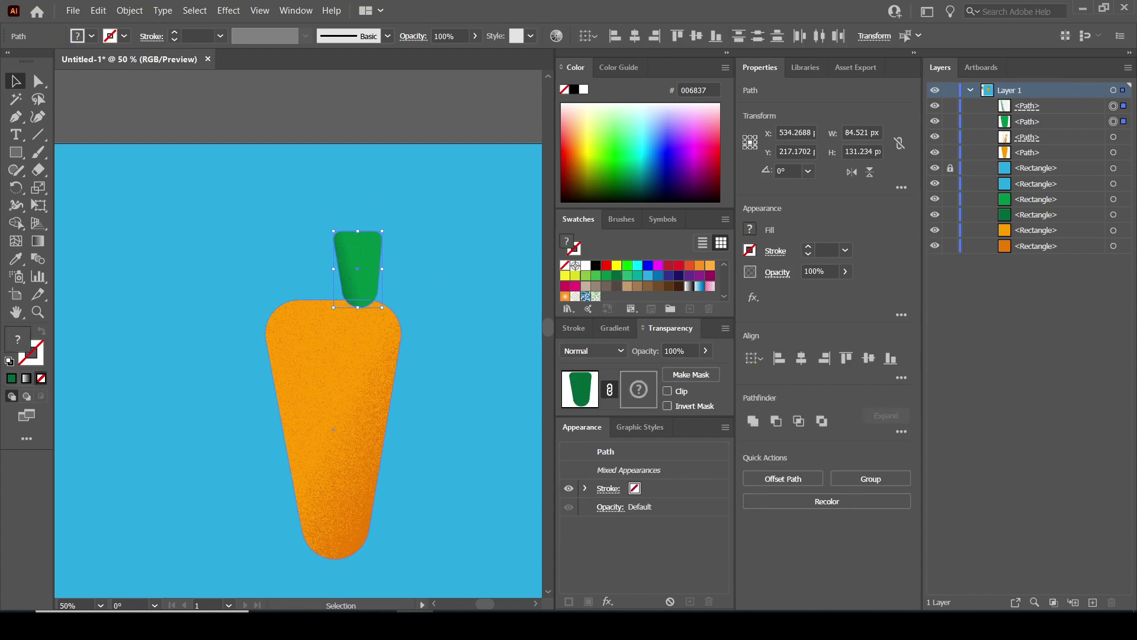
drag(398, 301, 355, 234)
key(ctrl+g)
drag(321, 274, 345, 211)
drag(244, 195, 391, 273)
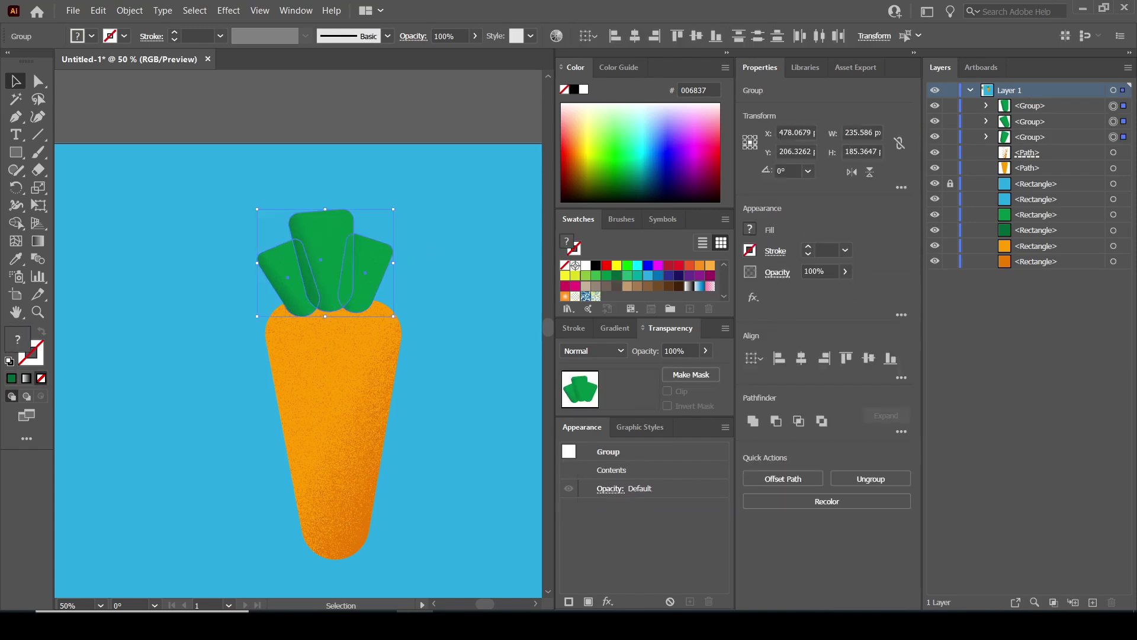
Step: Move the carrot's light orange base path above the three leaf groups in the stacking order
click(1043, 168)
key(ctrl+bracketleft)
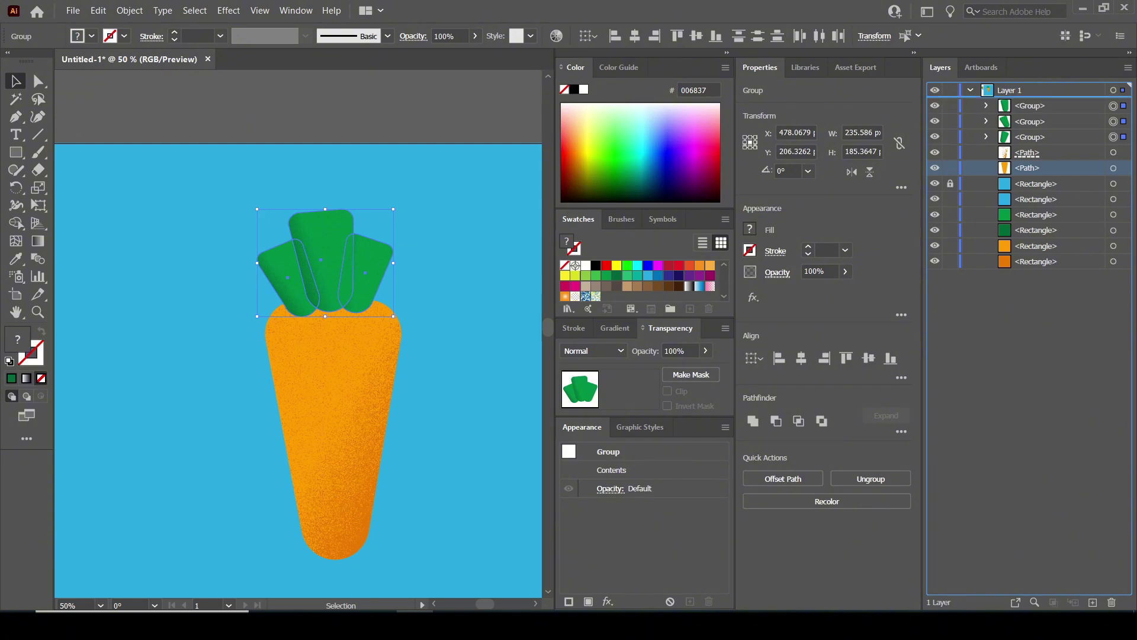
key(ctrl+shift+a)
drag(296, 355, 290, 364)
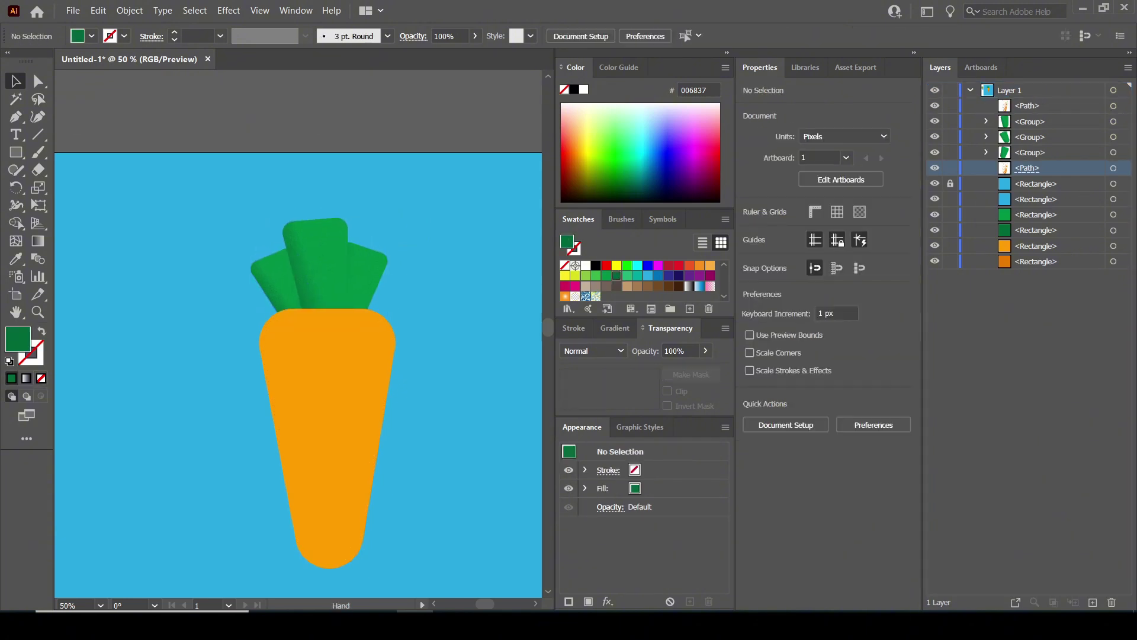
Step: Redirect the right leaf's opacity mask gradient so its grainy shading falls beside the middle leaf, and leave mask editing
click(358, 282)
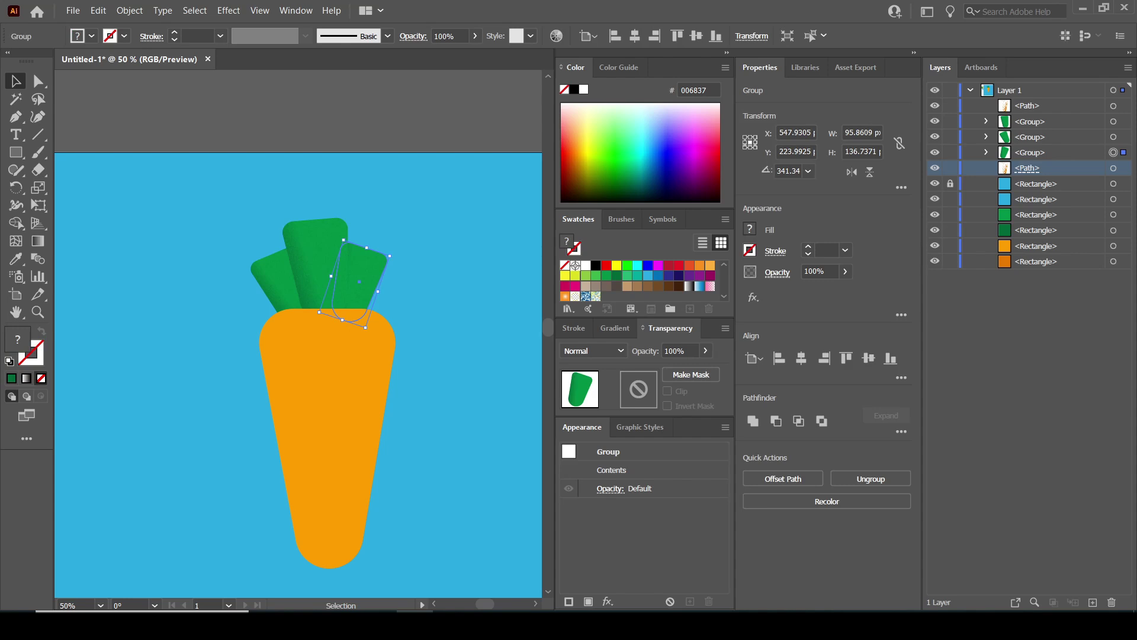
click(986, 152)
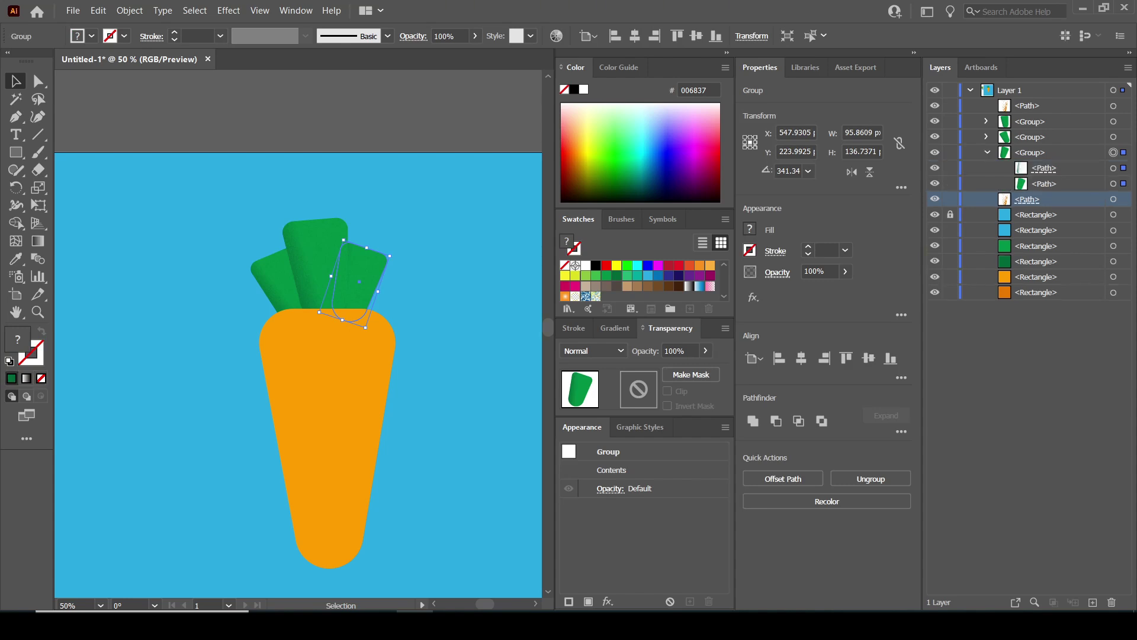
click(1114, 168)
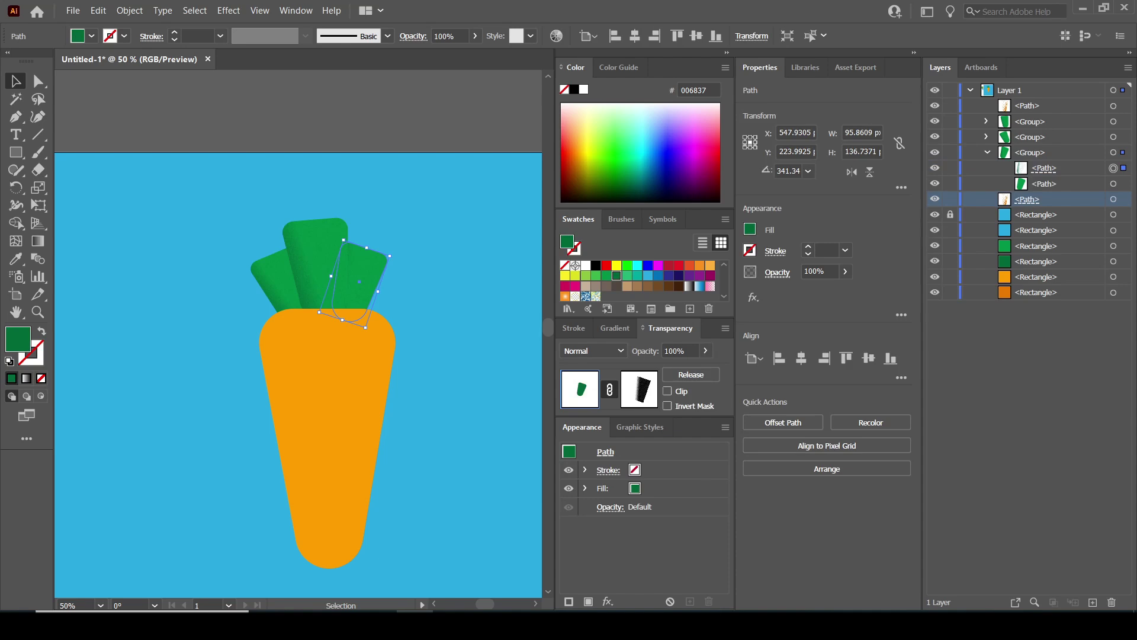
click(639, 388)
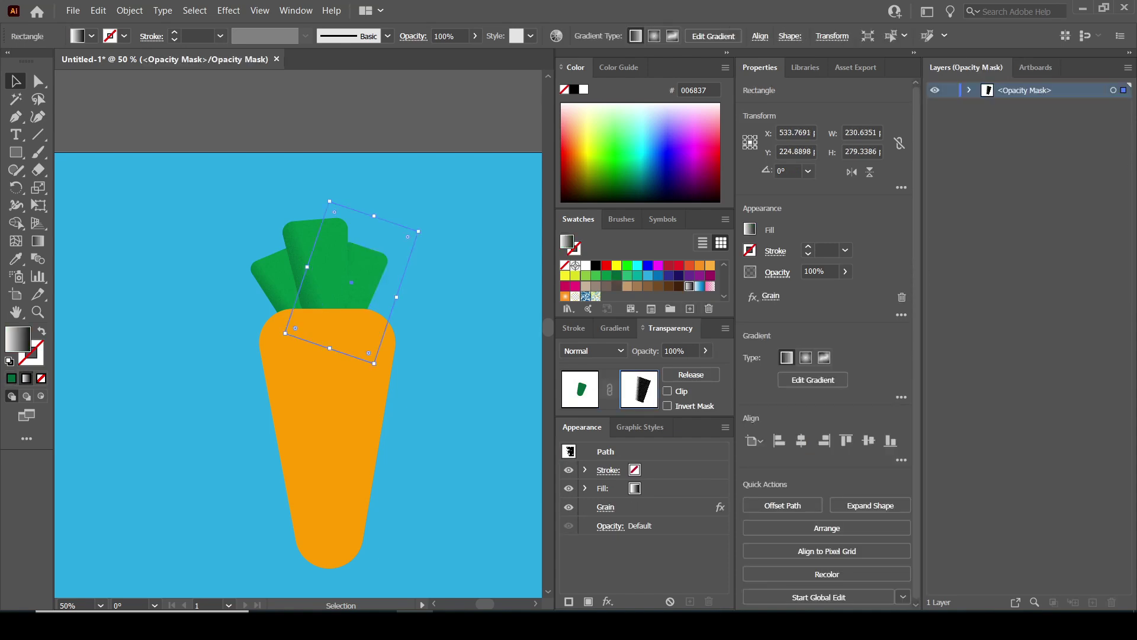
key(g)
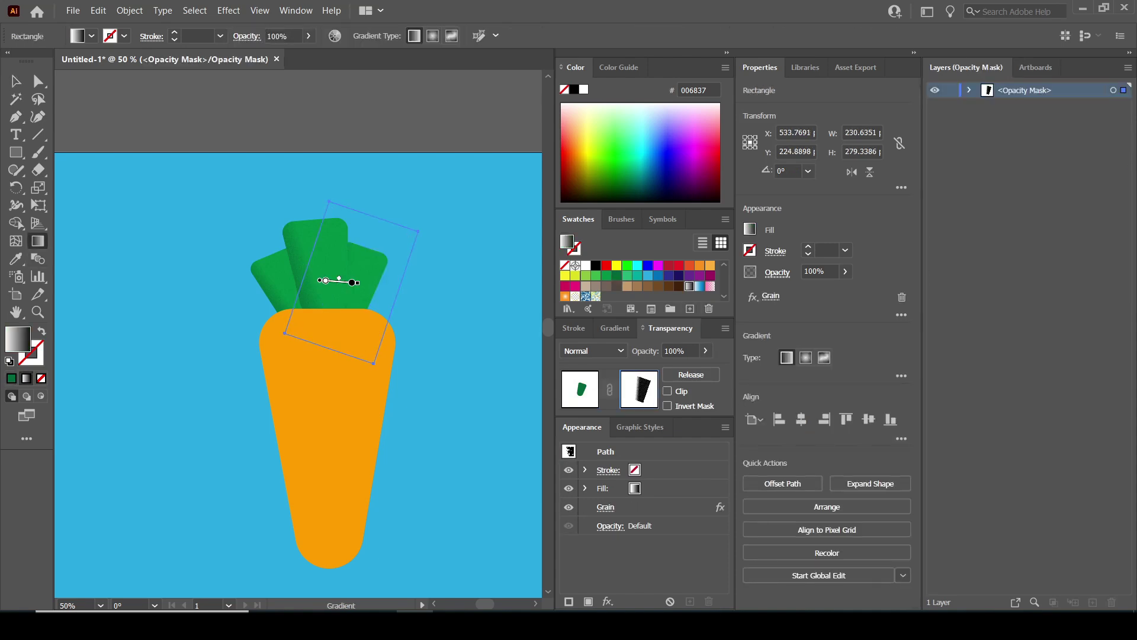
mouse_move(339, 280)
mouse_down()
mouse_move(361, 299)
mouse_move(349, 282)
mouse_up()
key(v)
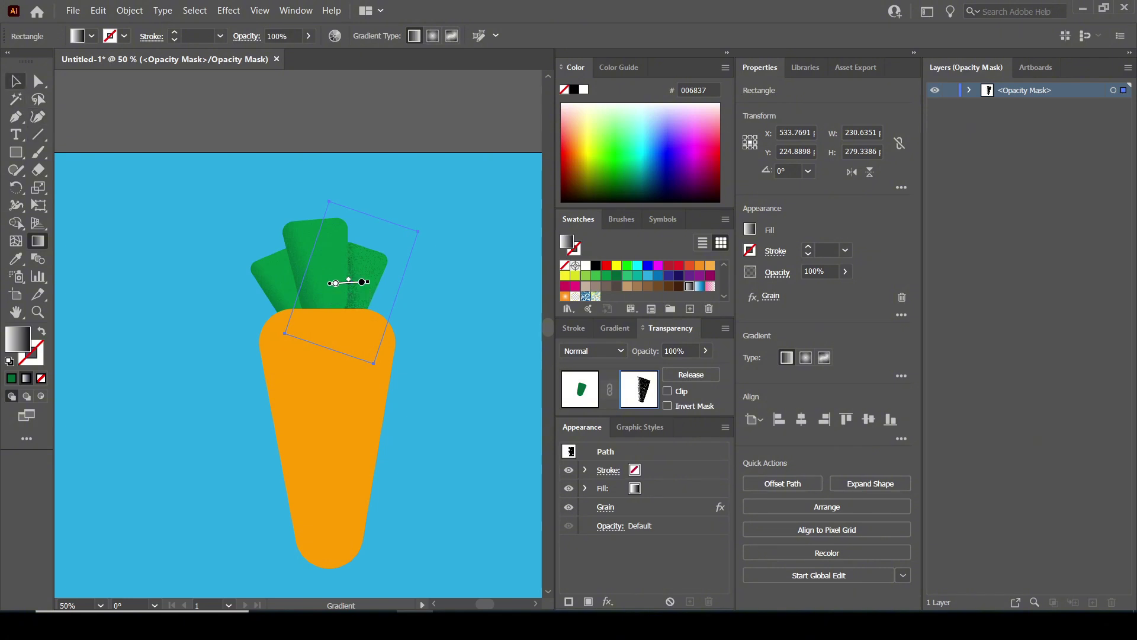
key(ctrl+shift+a)
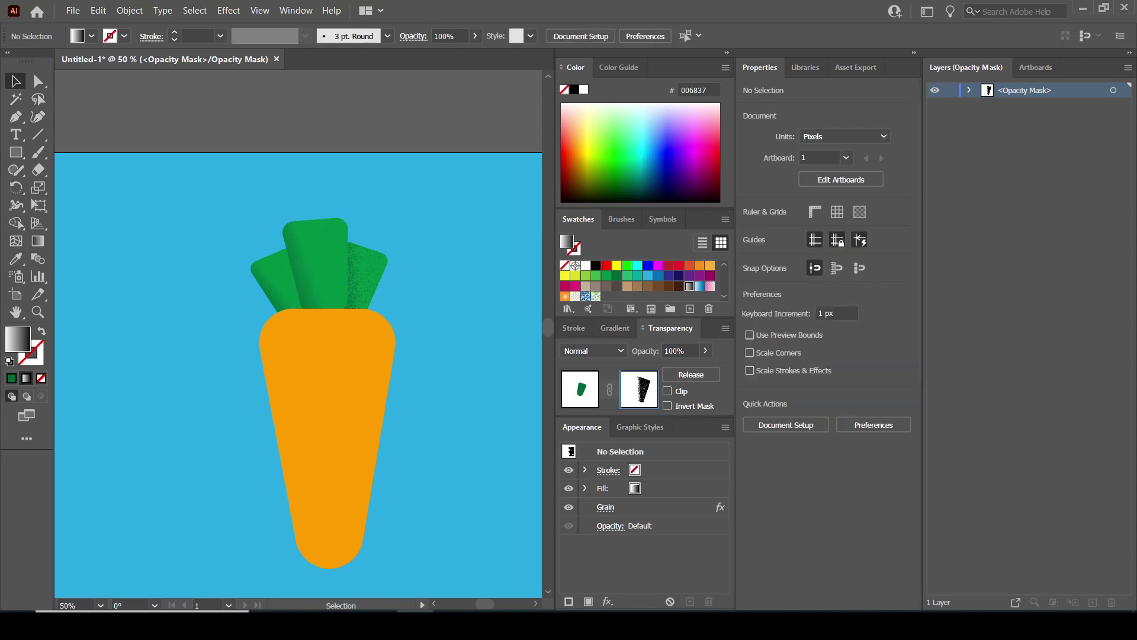
click(580, 389)
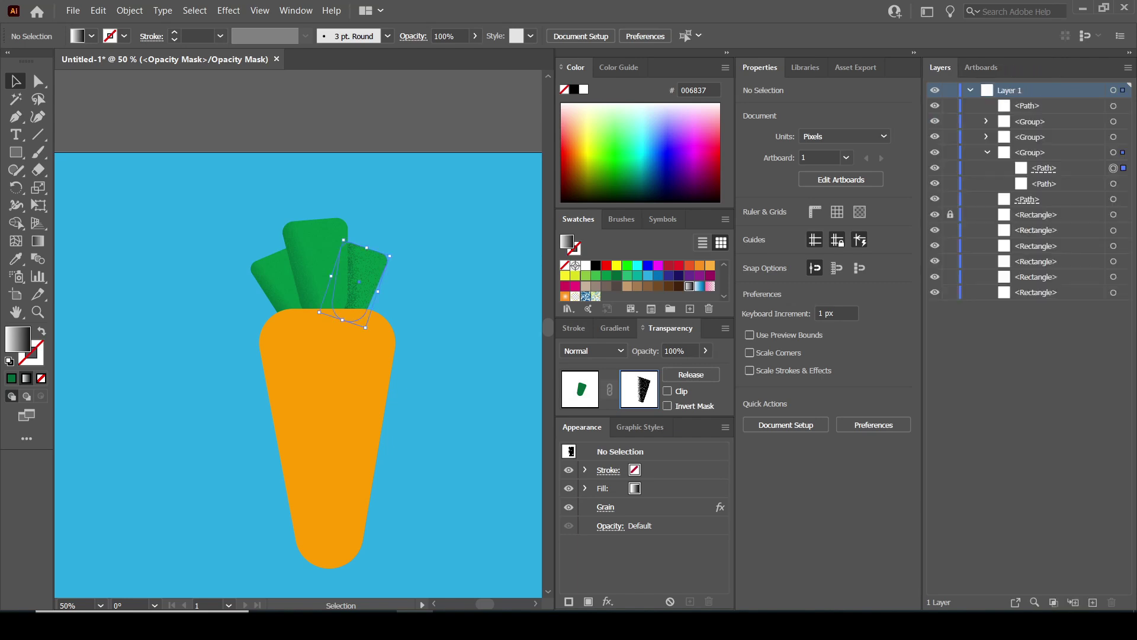
Step: Reverse the left leaf's opacity mask gradient so its grainy shading falls beside the middle leaf, and leave mask editing
click(275, 277)
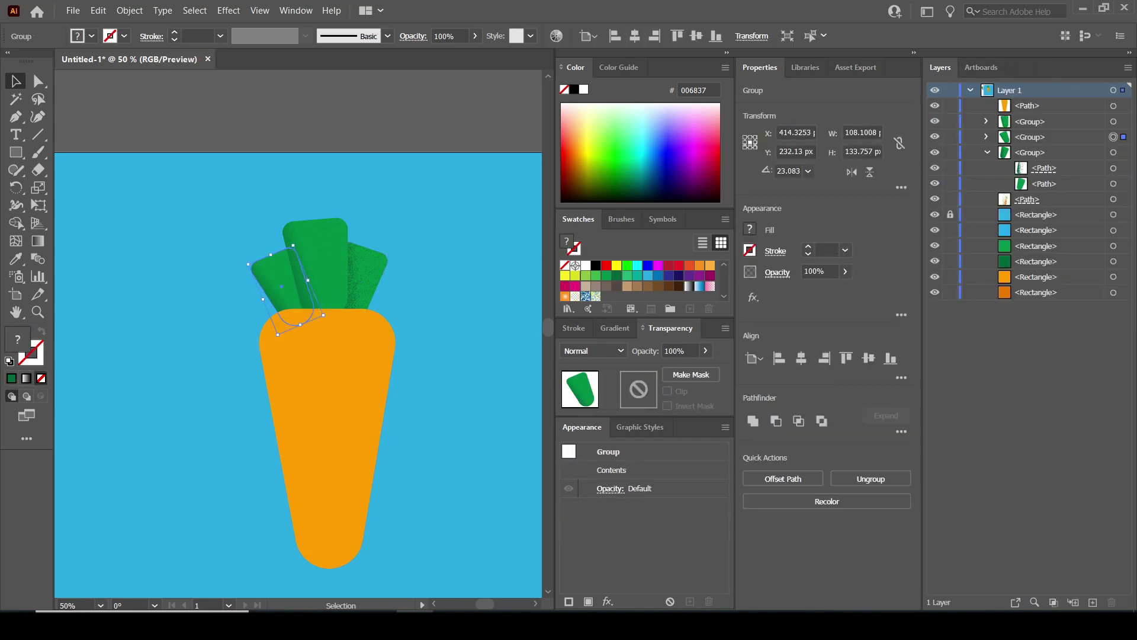
click(986, 137)
click(986, 121)
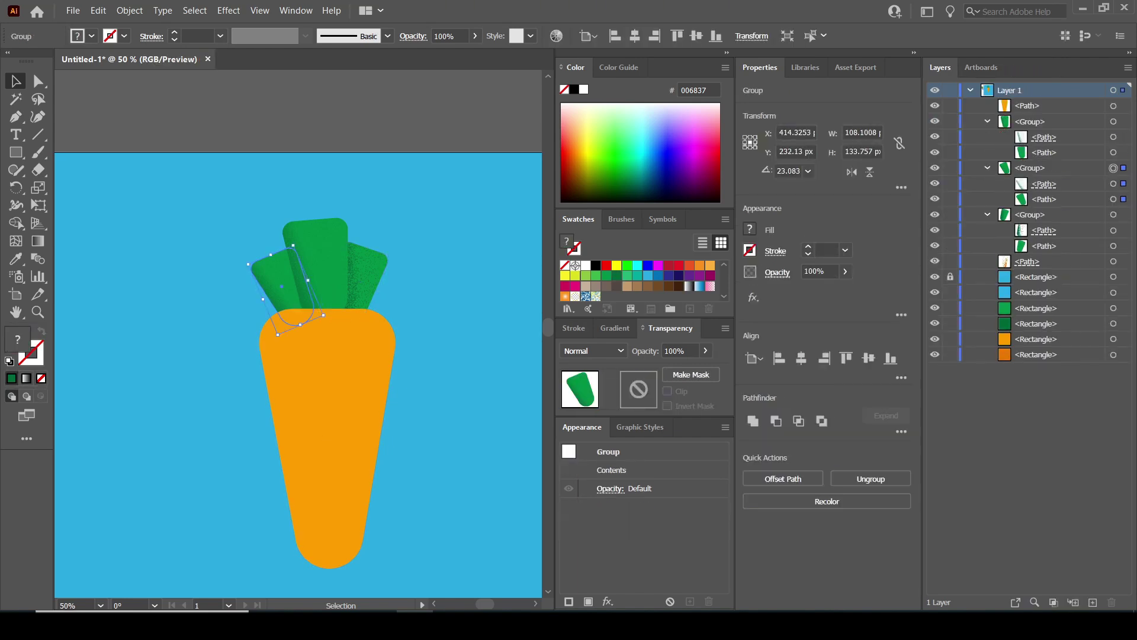
click(1113, 183)
key(g)
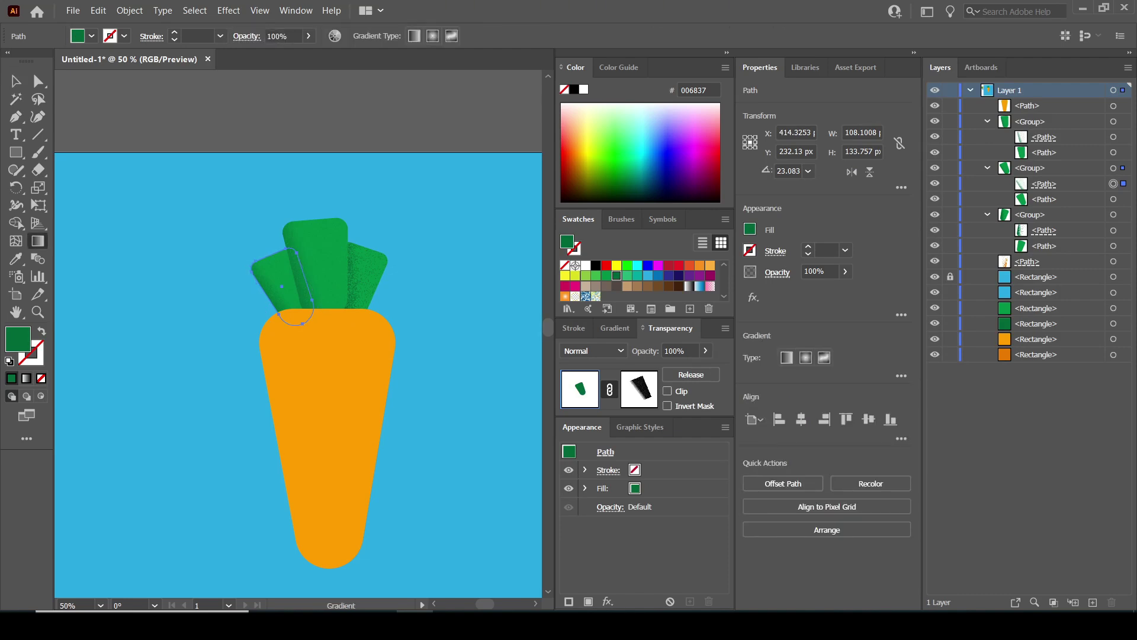
click(639, 388)
mouse_move(330, 302)
mouse_down()
mouse_move(265, 316)
mouse_move(289, 319)
mouse_move(288, 306)
mouse_move(273, 306)
mouse_up()
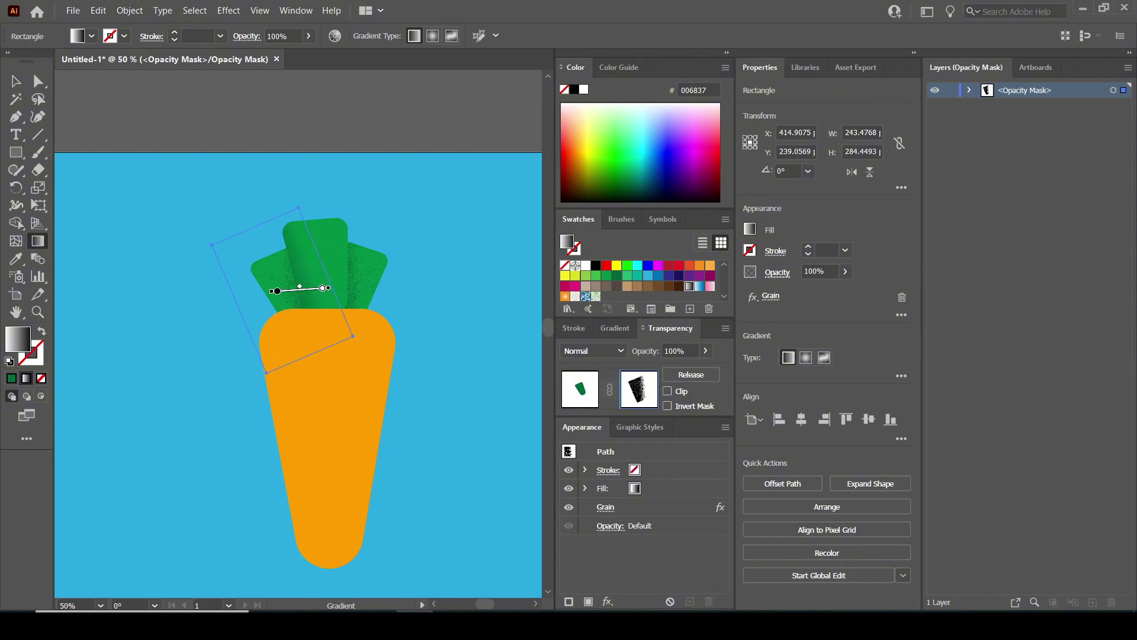
key(v)
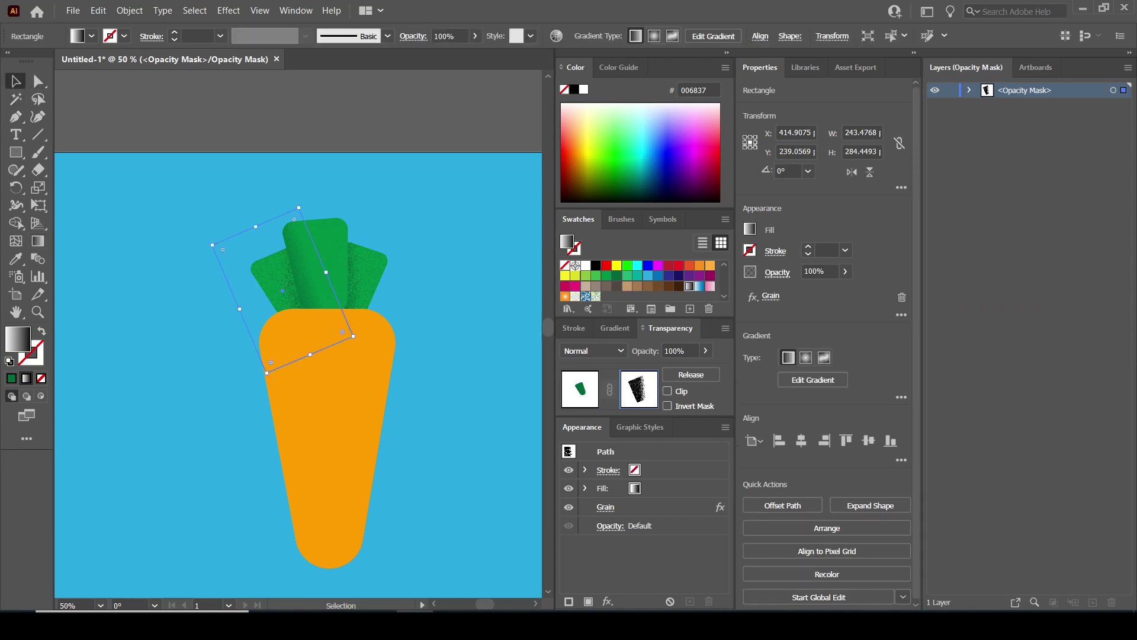
key(ctrl+shift+a)
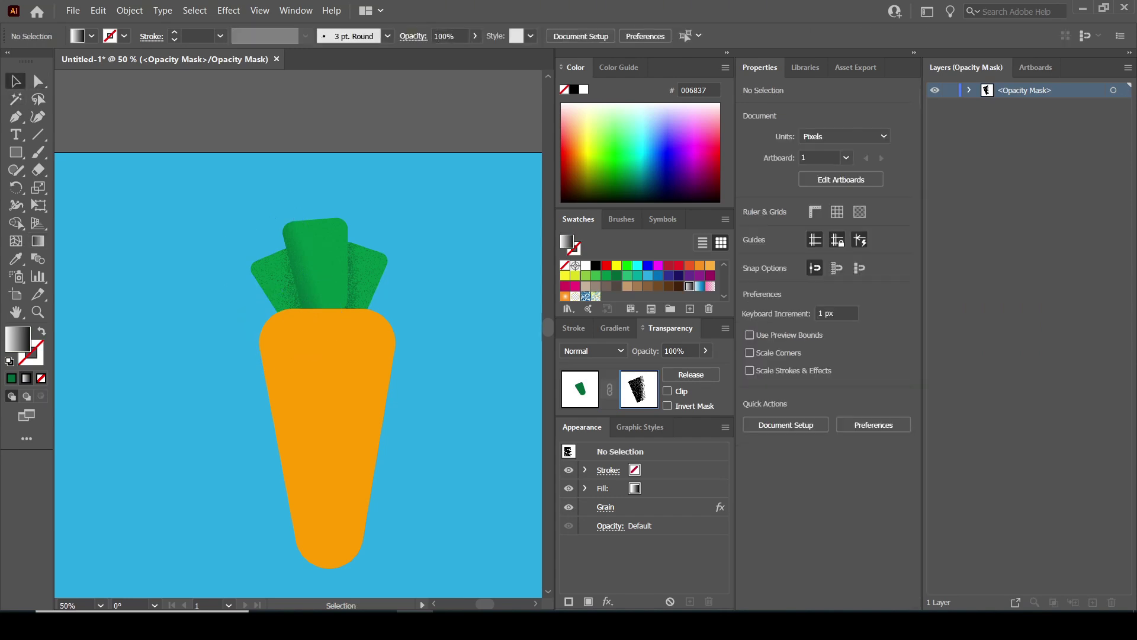
click(580, 389)
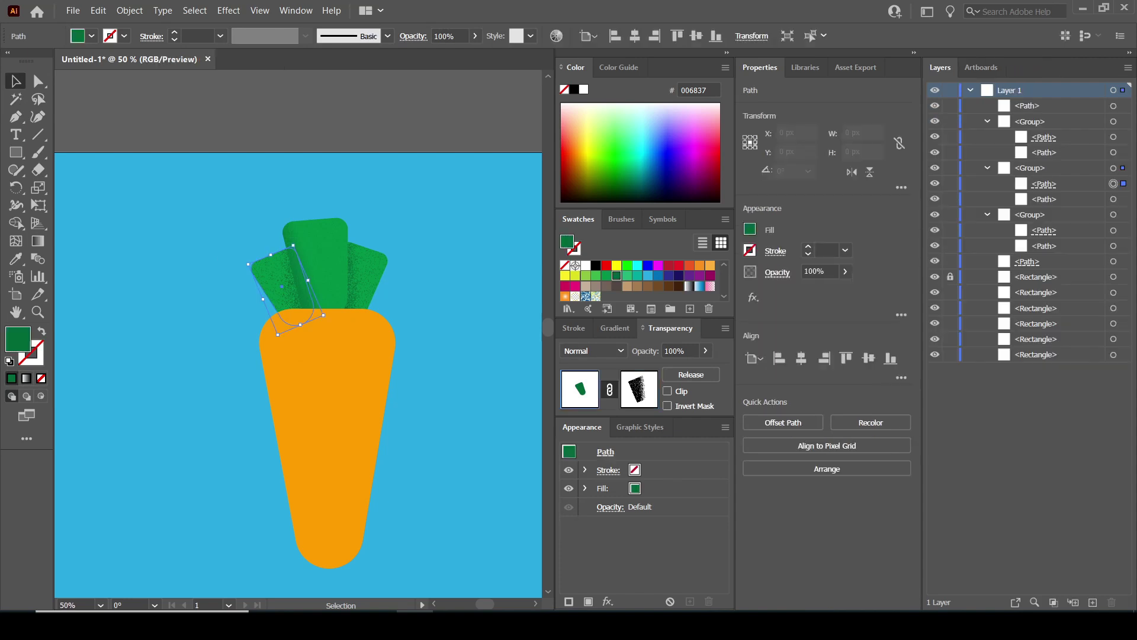
Step: Redirect the middle leaf's opacity mask gradient upward from its base so the shading sits just above the carrot, and leave mask editing
click(1113, 137)
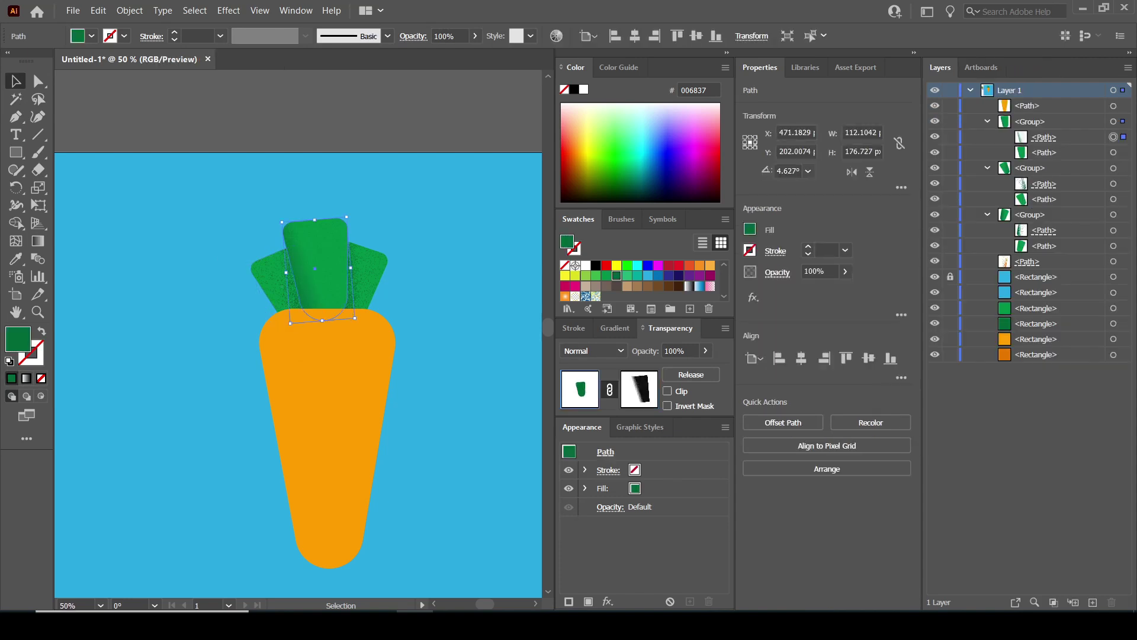
click(639, 389)
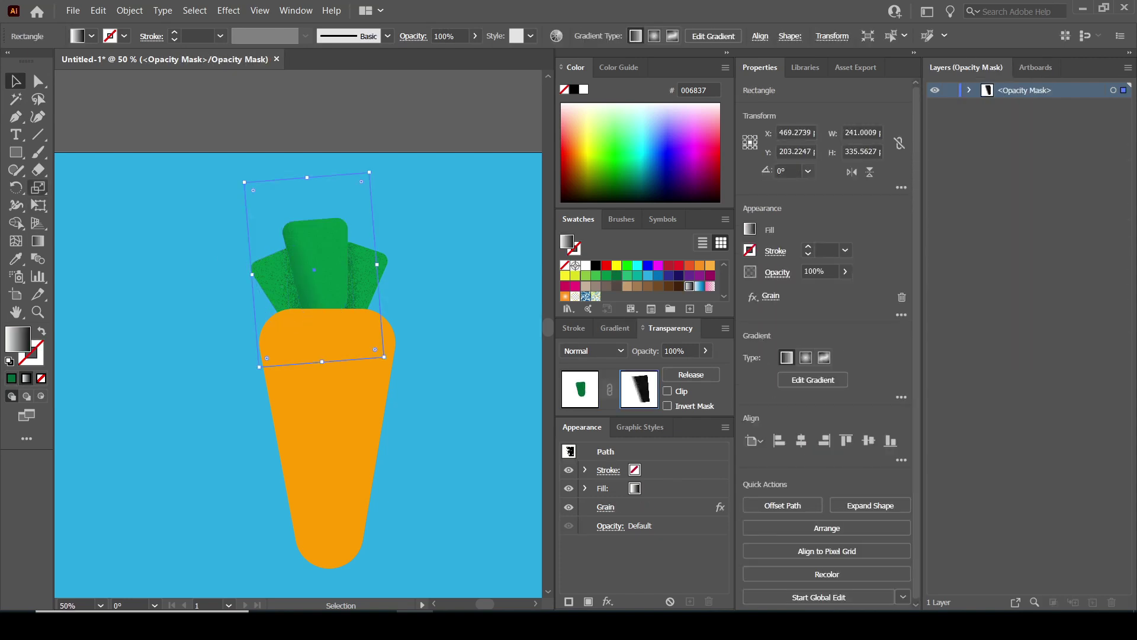
key(g)
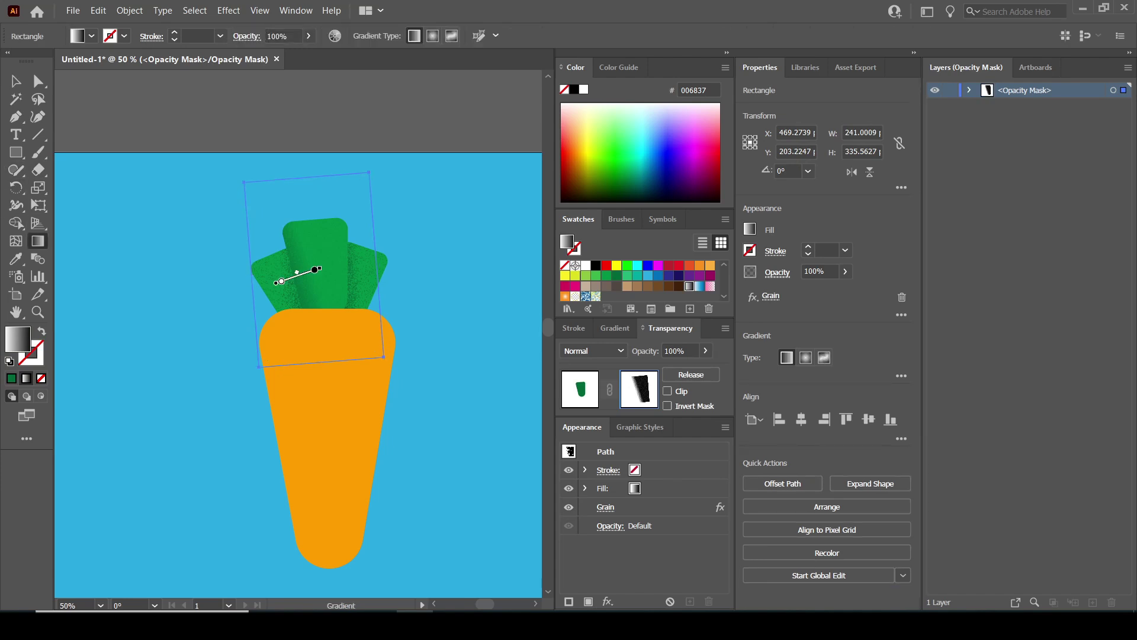
mouse_move(309, 326)
mouse_down()
mouse_move(318, 277)
mouse_move(302, 274)
mouse_move(313, 278)
mouse_up()
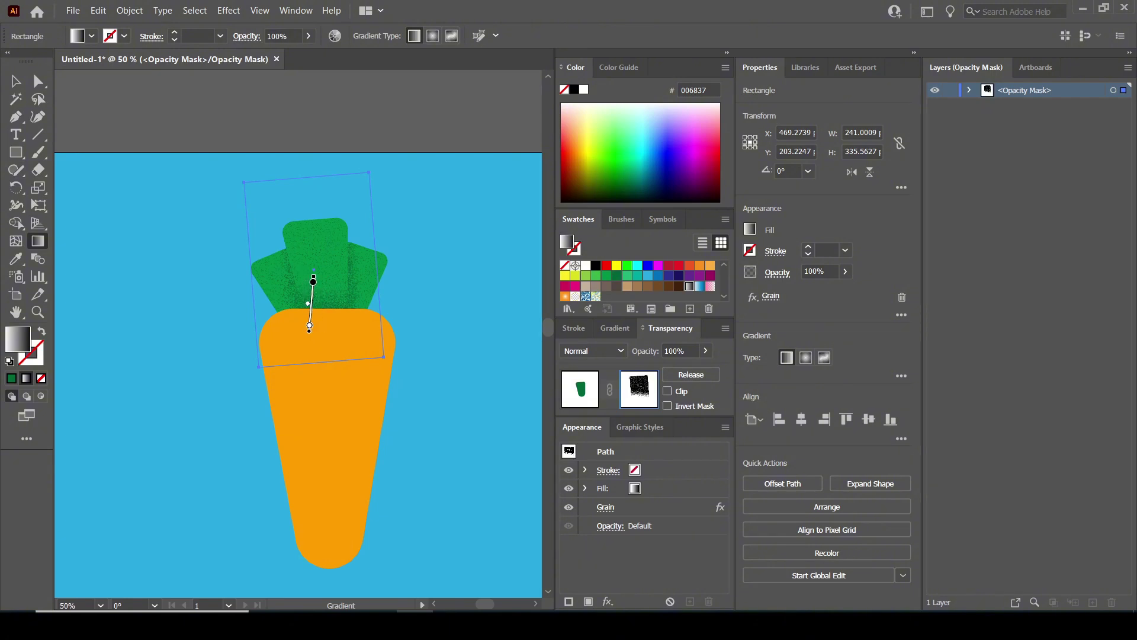
key(v)
key(ctrl+shift+a)
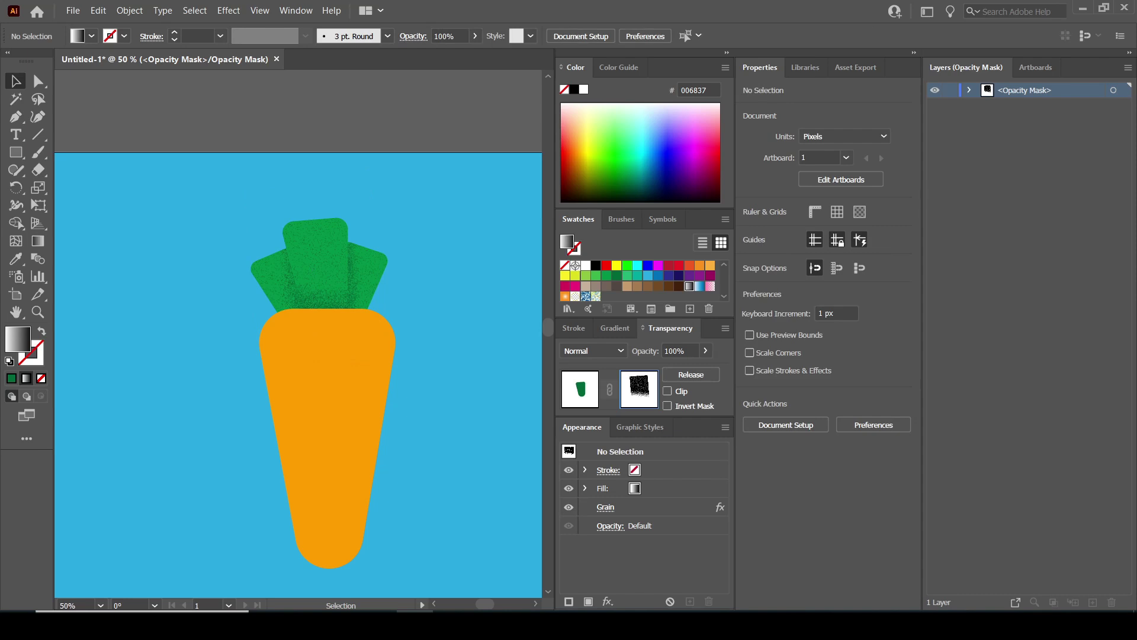
click(579, 389)
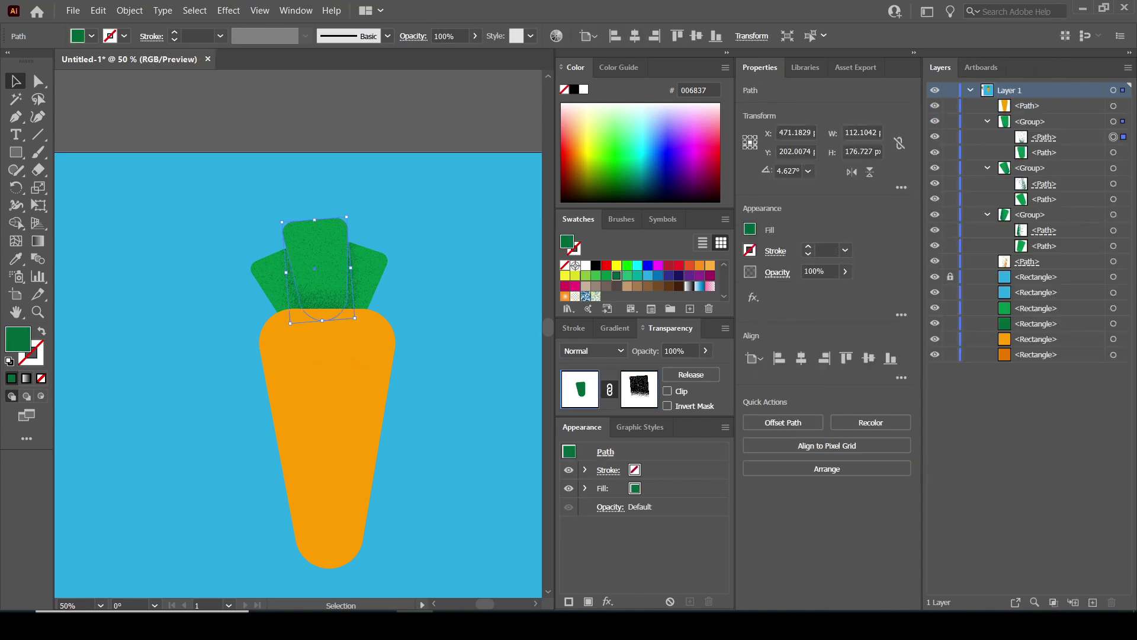
Step: Move the carrot's masked dark orange shading path above its base path at the top of the stacking order, and deselect it
drag(1027, 261, 1027, 98)
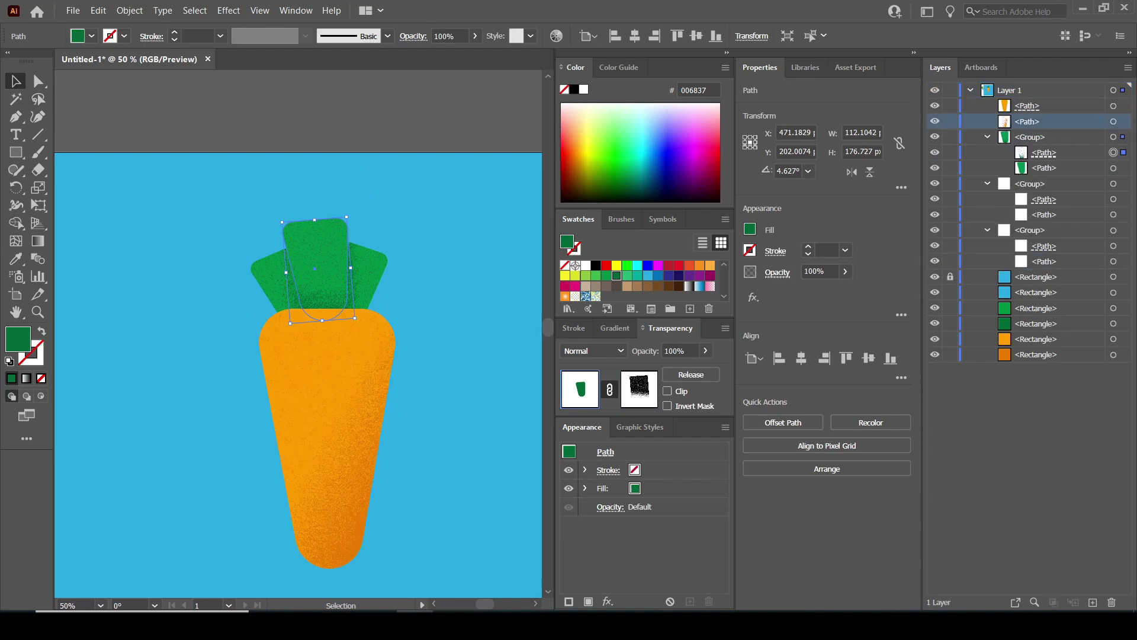
key(ctrl+shift+a)
scroll(296, 331, down, 4)
scroll(296, 332, up, 2)
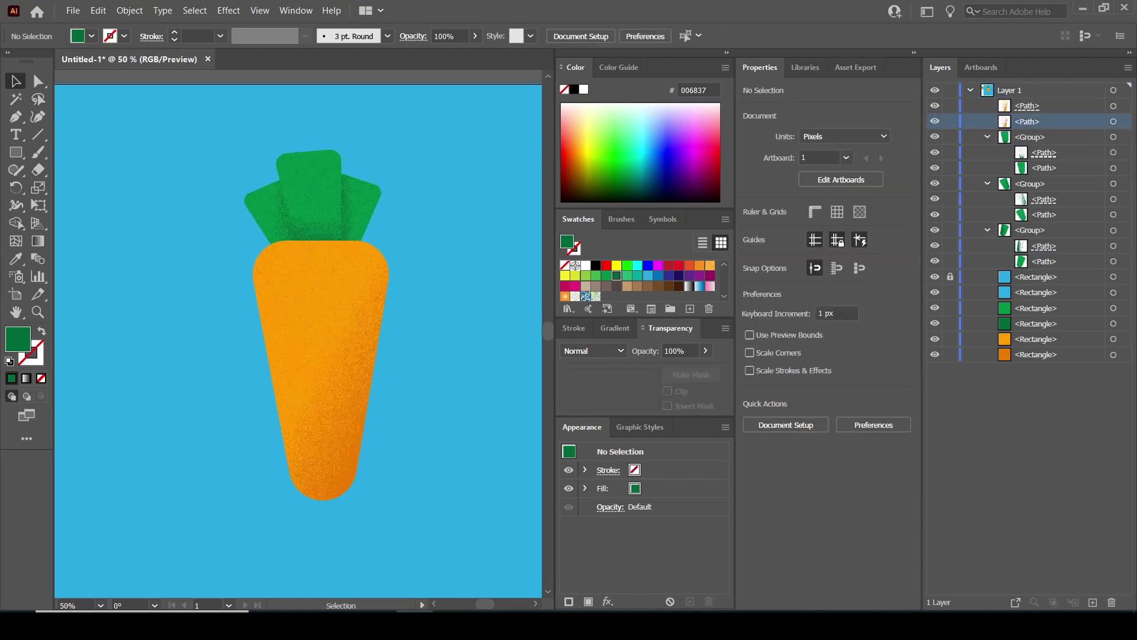
scroll(296, 332, down, 4)
scroll(296, 332, up, 2)
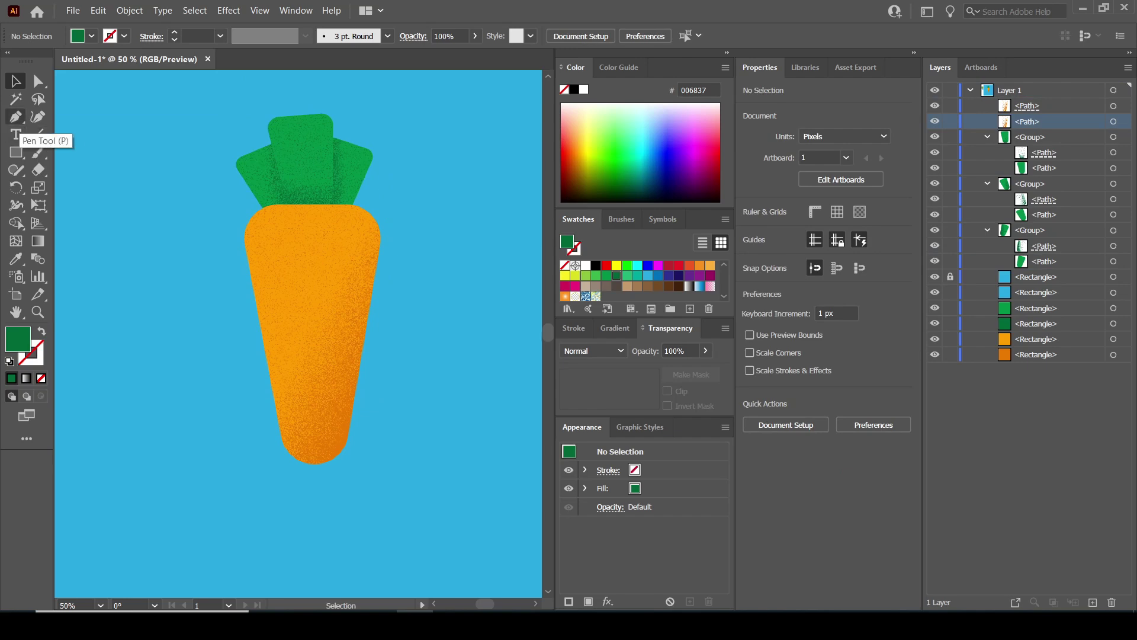
Step: Draw a thin tapered crease about 106 × 15 px from the carrot's middle to its right edge with the Pen tool, filled with dark orange E87900
click(15, 117)
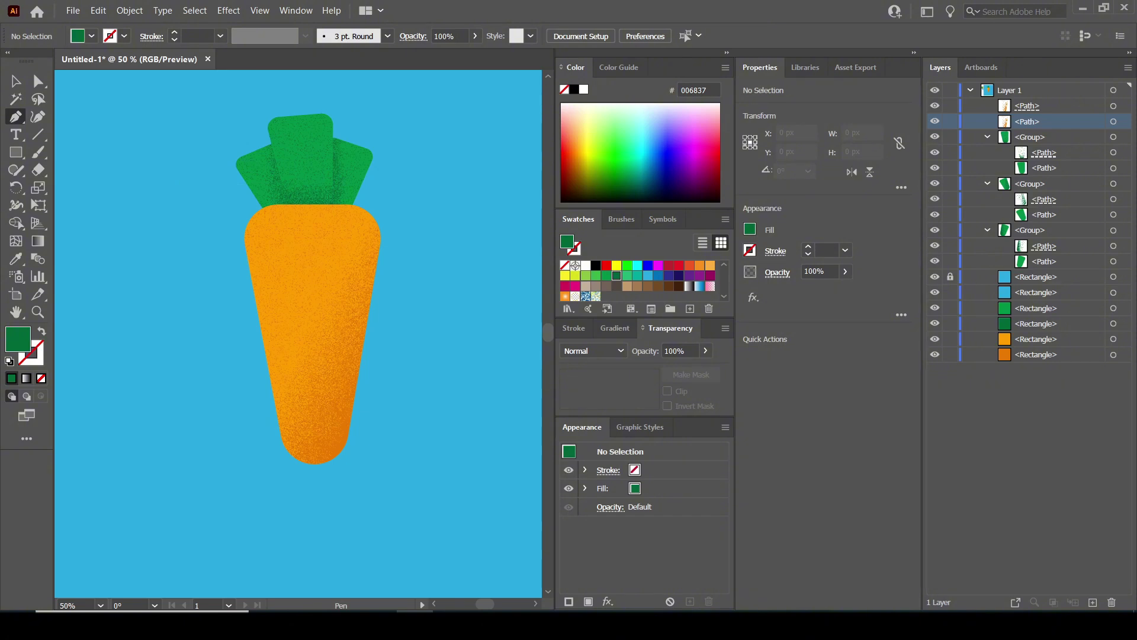
click(313, 286)
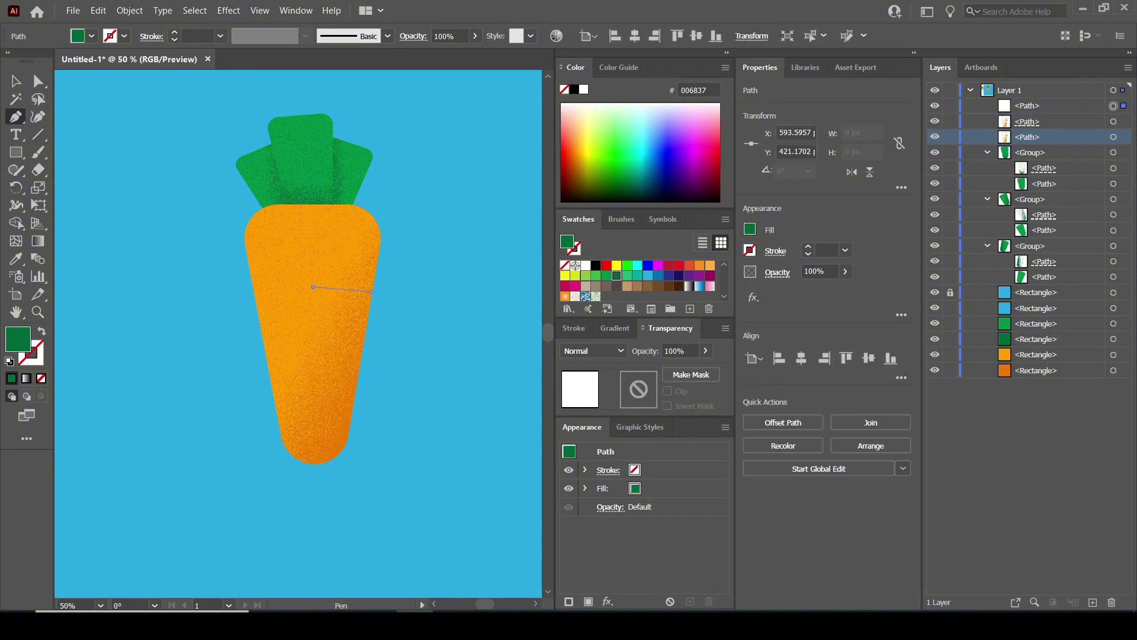
drag(372, 292, 320, 291)
key(v)
key(i)
click(205, 226)
key(v)
key(ctrl+shift+a)
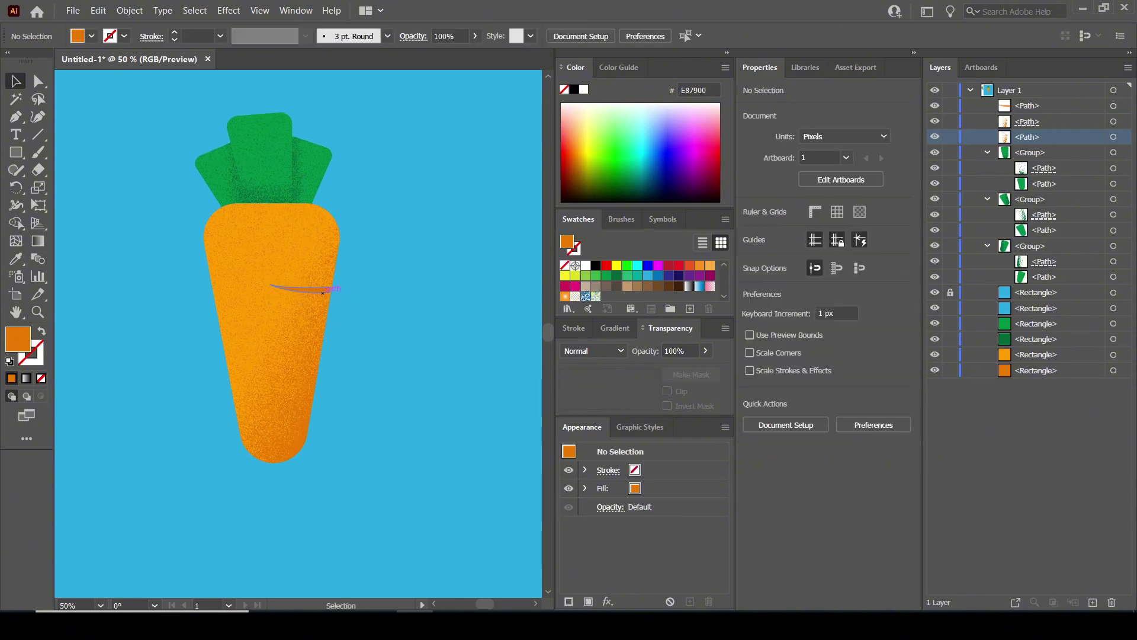
Step: Nudge the dark orange crease 2 px right and 1 px up to meet the carrot's right edge
click(323, 292)
key(ctrl+plus)
key(ctrl+plus)
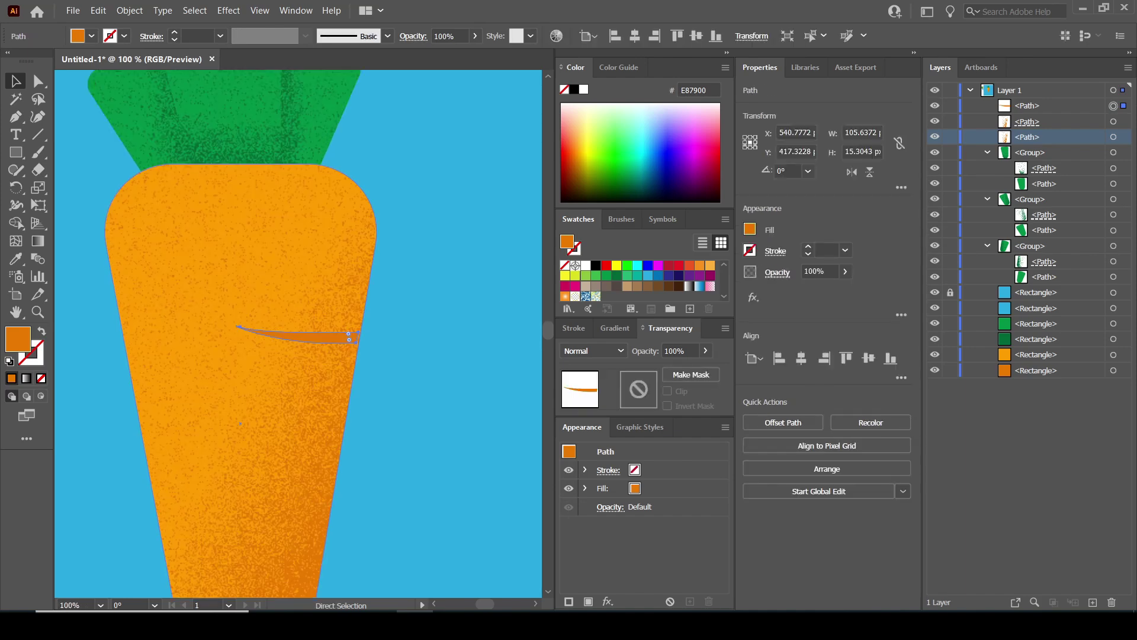
key(ctrl+plus)
key(v)
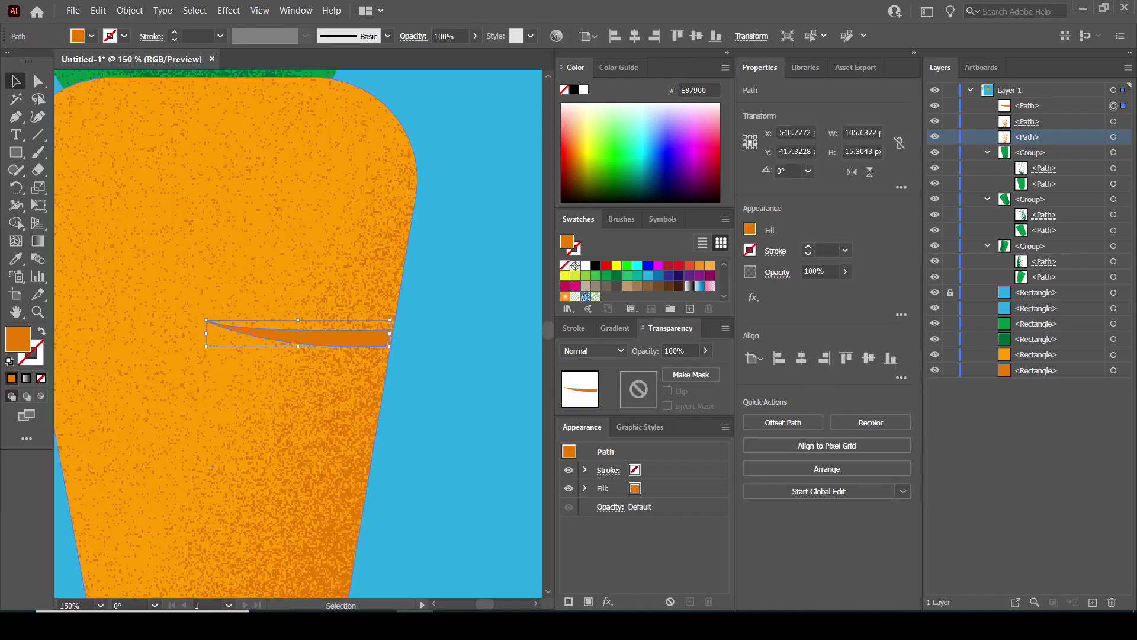
key(Up)
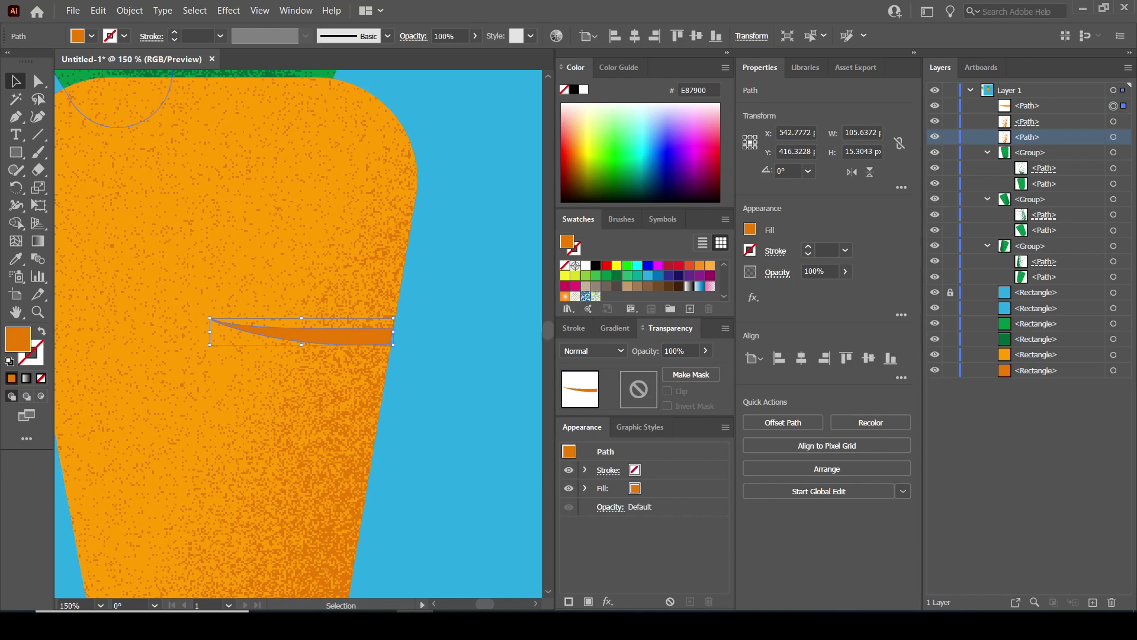
Step: Move the dark orange crease one level down, beneath the carrot's masked shading path and above its base path, and deselect it
key(ctrl+bracketleft)
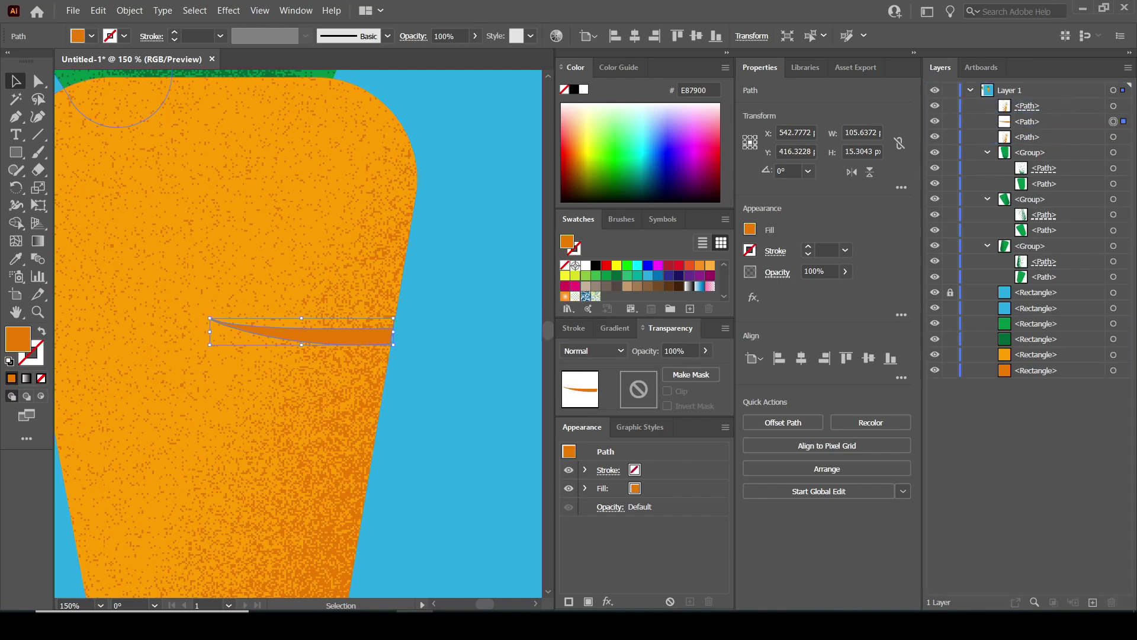
mouse_move(1027, 122)
mouse_down()
mouse_move(1027, 143)
mouse_move(1027, 116)
mouse_up()
key(ctrl+shift+a)
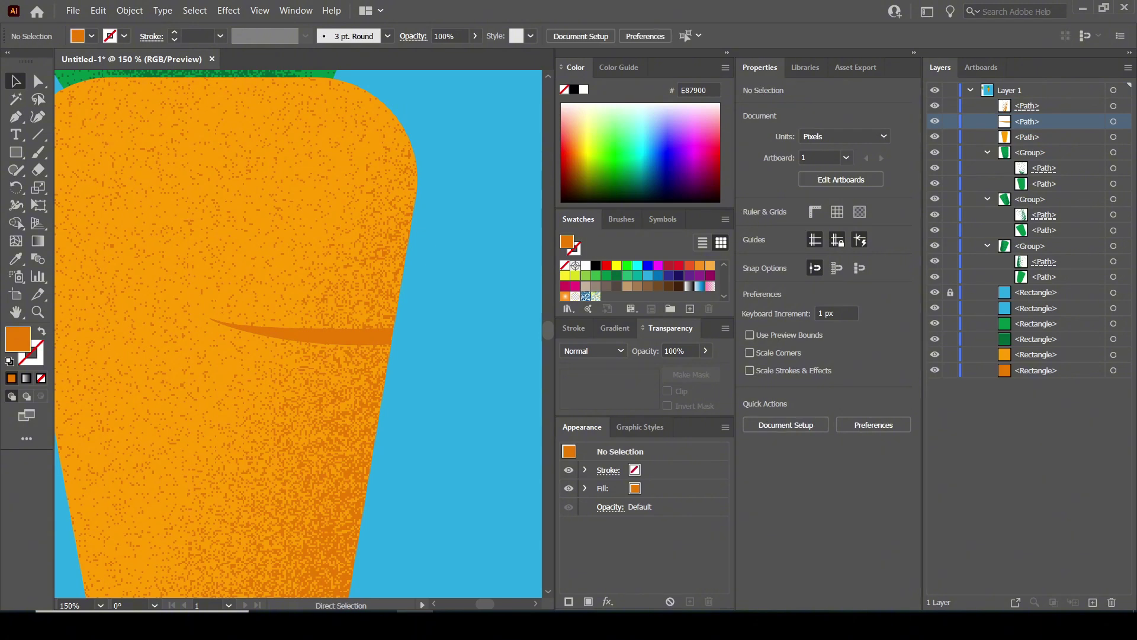
Step: Duplicate the crease across to the carrot's left side, with the copy at about X 453 px, Y 422 px
key(ctrl+minus)
key(ctrl+minus)
drag(260, 392, 334, 390)
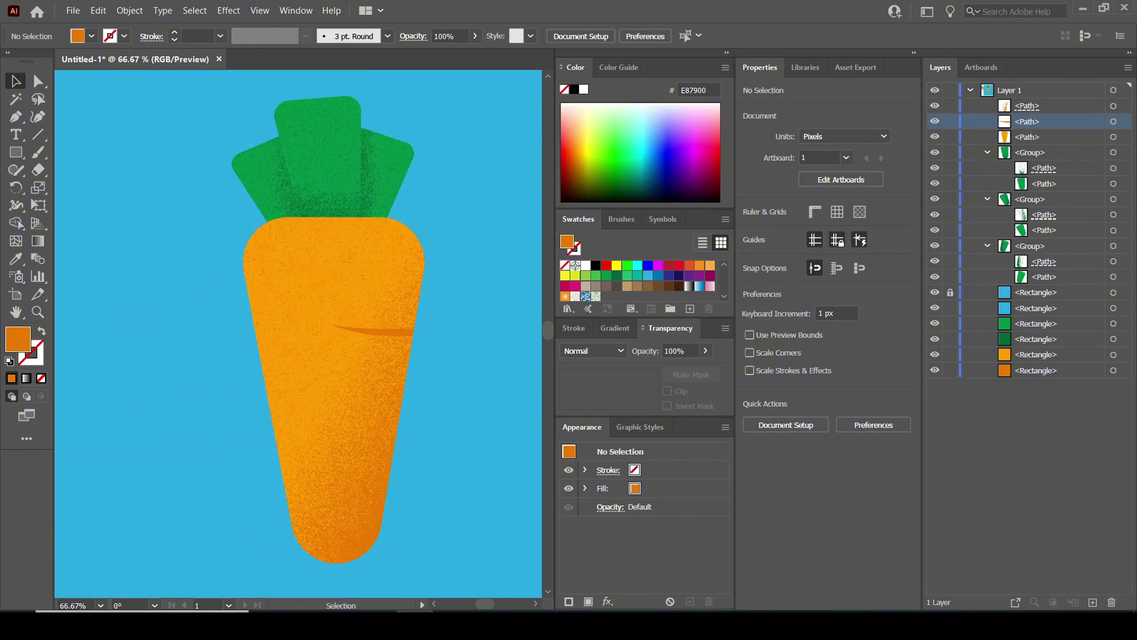
click(381, 332)
key(a)
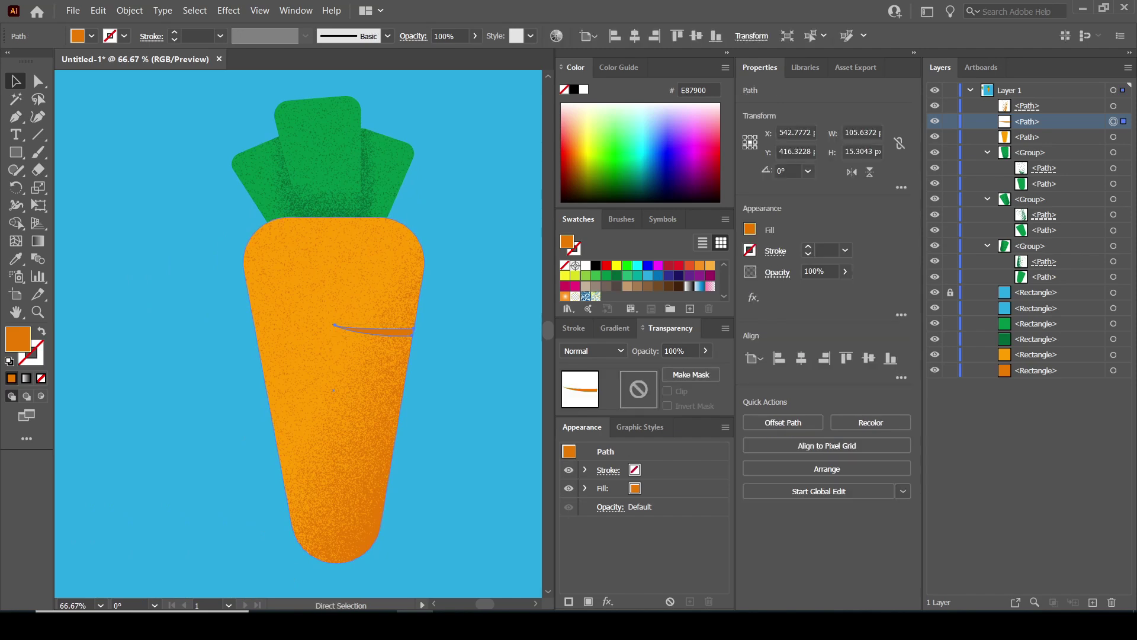
key(v)
drag(408, 329, 336, 333)
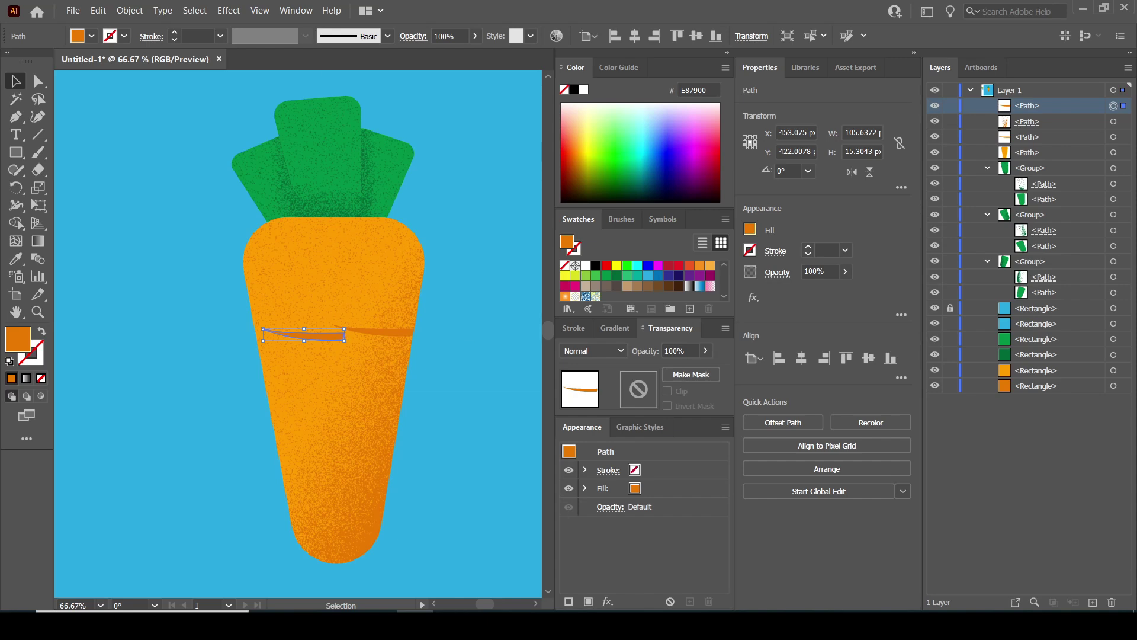
Step: Reflect the copied crease so it tapers toward the carrot's middle, and place it smaller on the left edge below the first crease
right_click(330, 338)
mouse_move(415, 258)
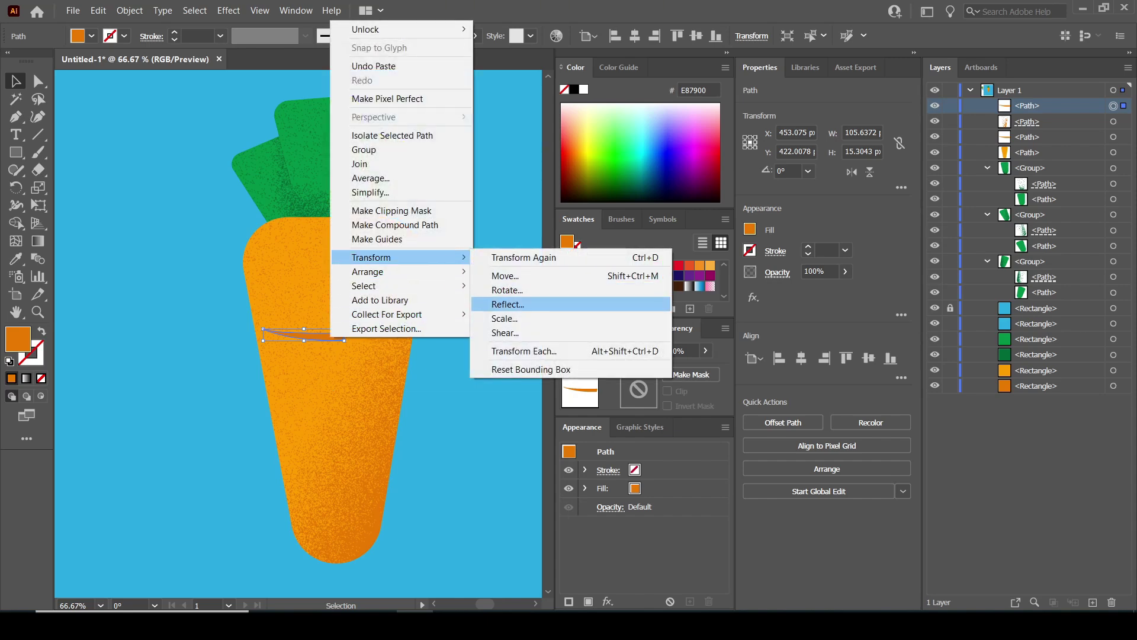
click(507, 304)
click(570, 406)
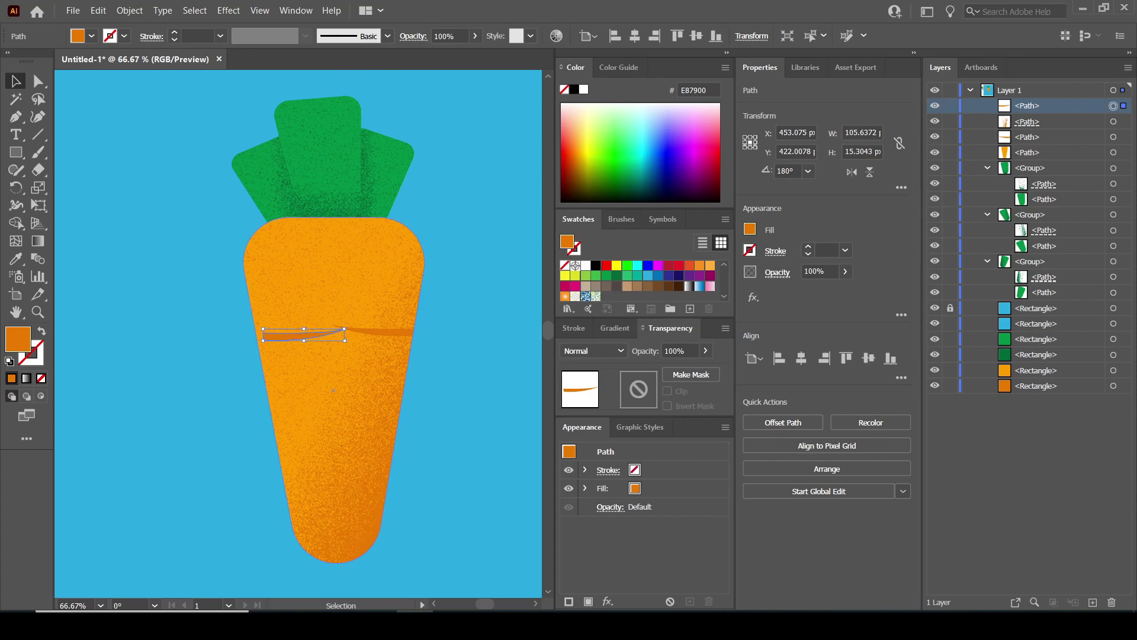
mouse_move(345, 341)
mouse_down()
mouse_move(288, 336)
mouse_move(296, 411)
mouse_up()
key(ctrl+shift+a)
Step: Scale the three leaf groups down slightly together, keeping their bases tucked behind the carrot's top, and deselect them
key(ctrl+minus)
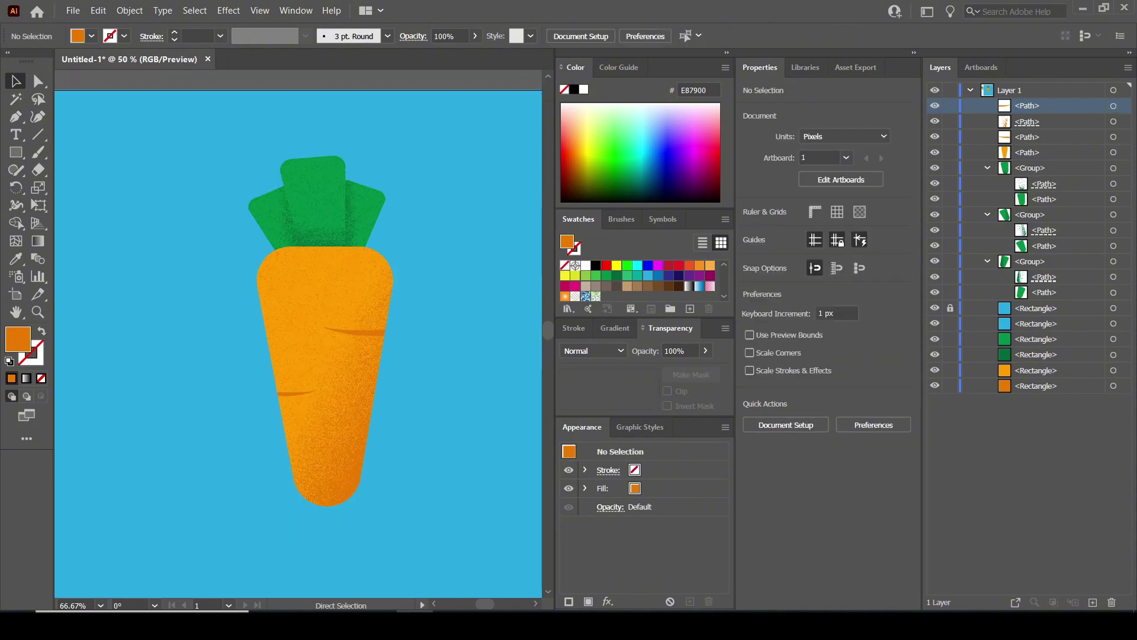
key(ctrl+minus)
key(ctrl+minus)
drag(313, 367, 321, 389)
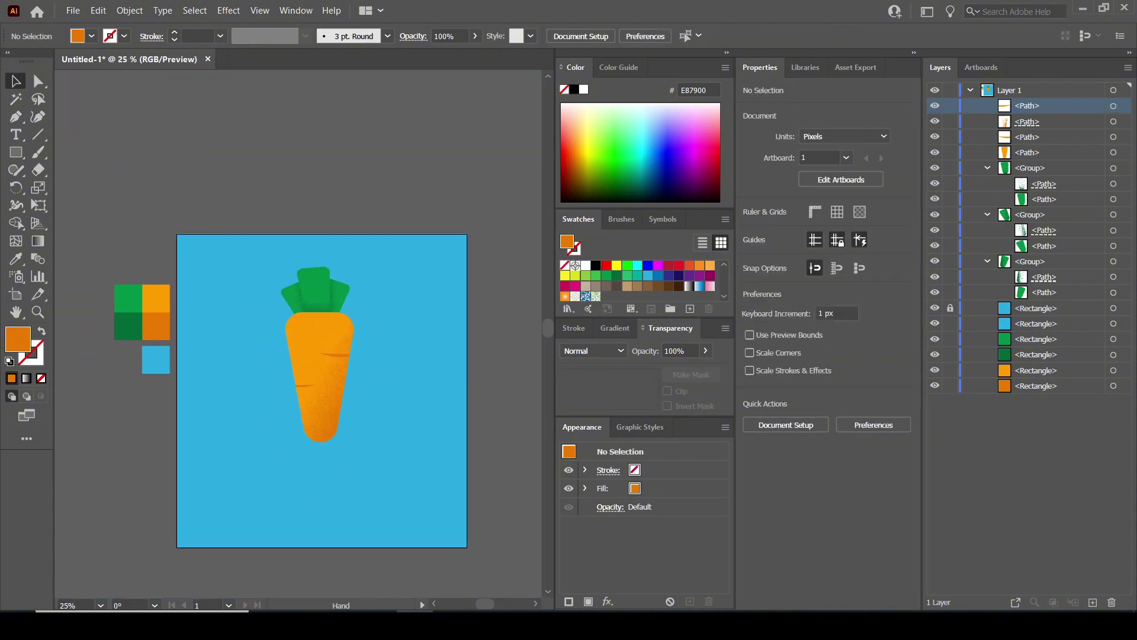
drag(258, 266, 430, 495)
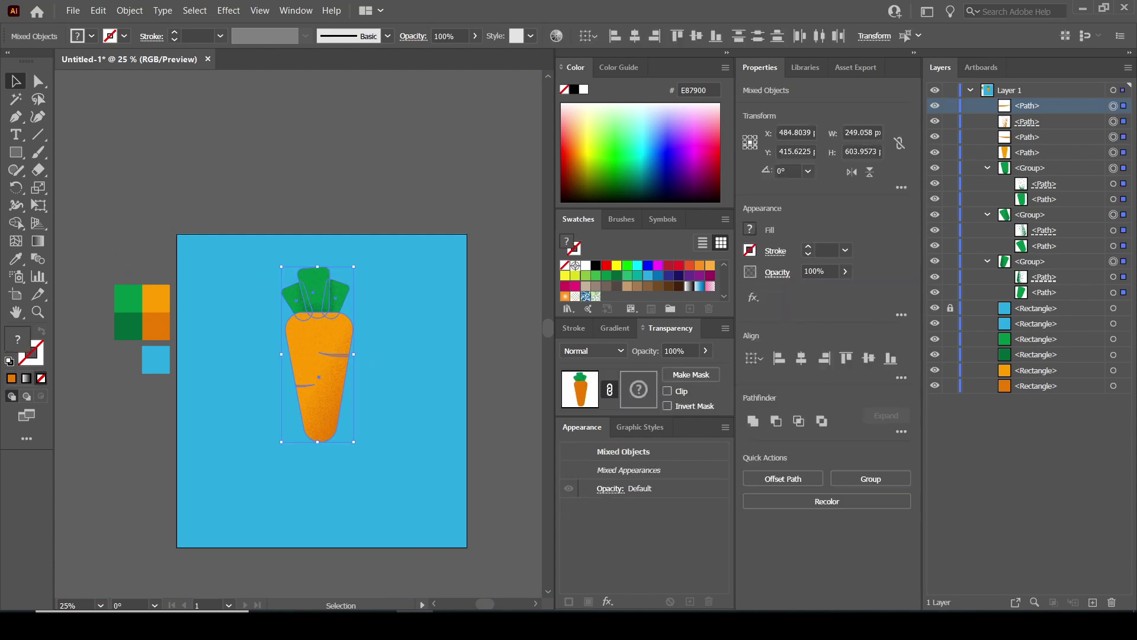
key(ctrl+shift+a)
drag(254, 269, 388, 300)
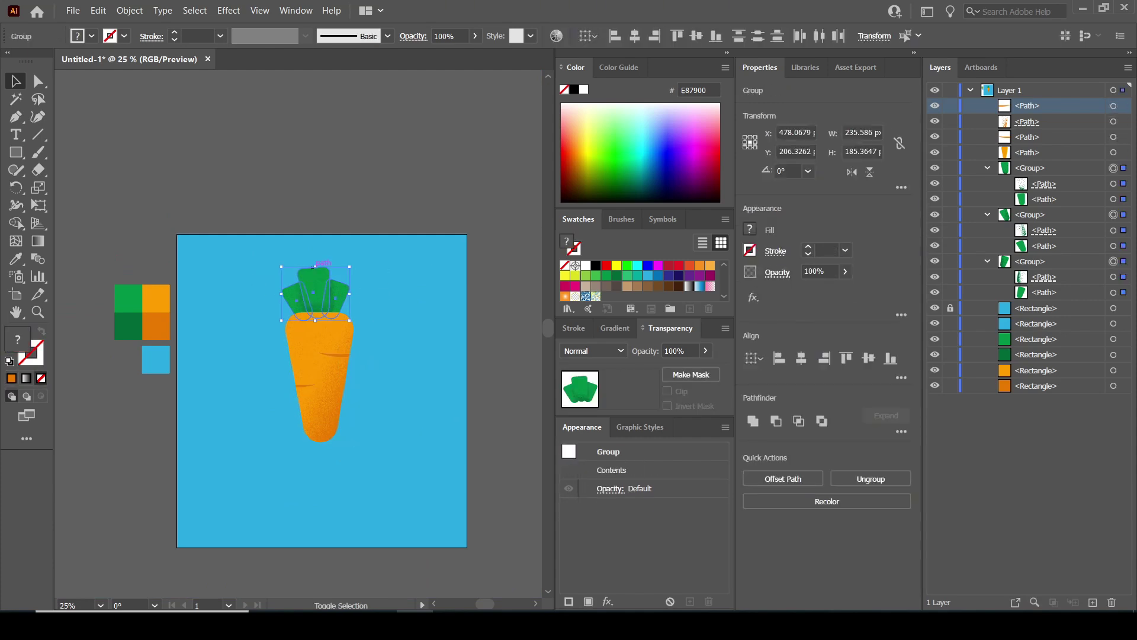
drag(313, 268, 314, 273)
key(ctrl+shift+a)
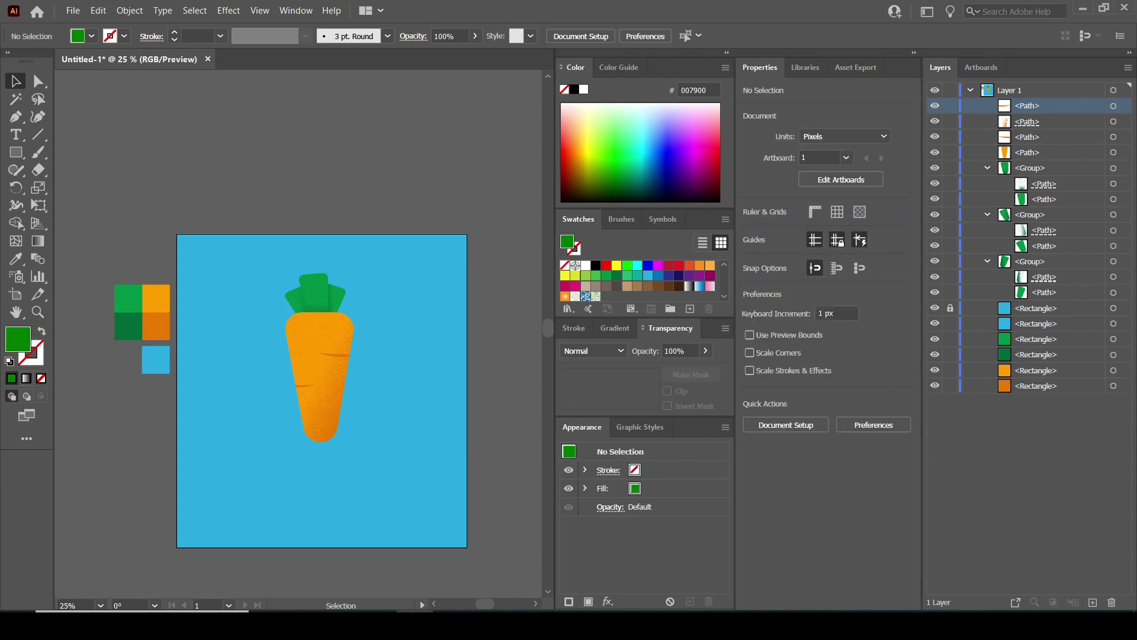
Step: Narrow the carrot body slightly on both sides together with its shading and both creases, and deselect them
drag(277, 348, 373, 419)
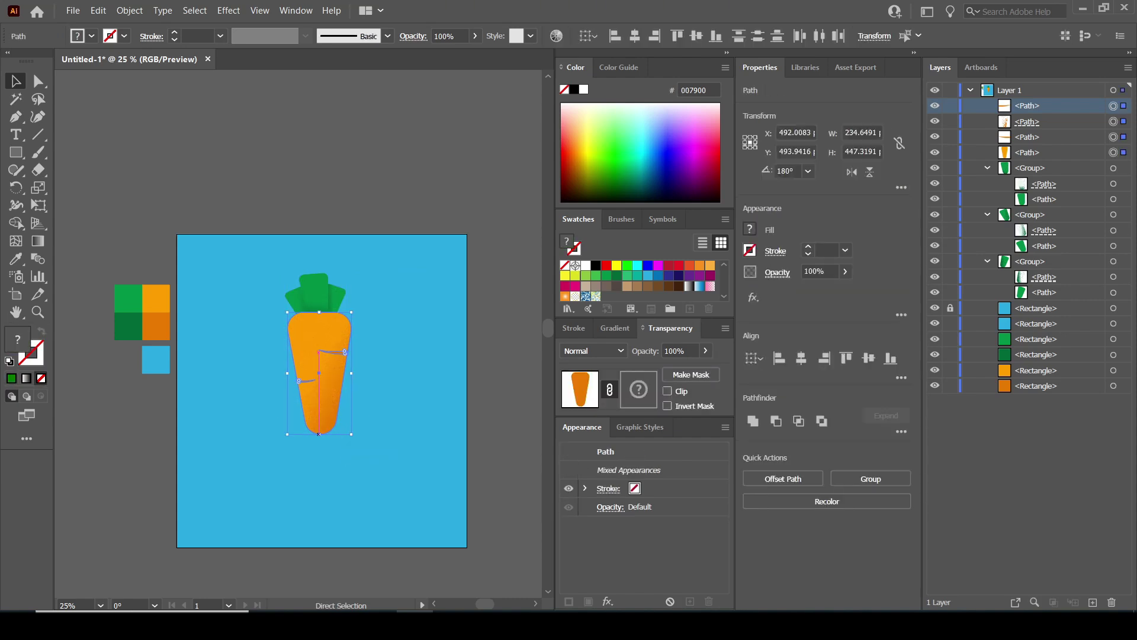
key(a)
key(v)
drag(354, 376, 349, 377)
key(ctrl+shift+a)
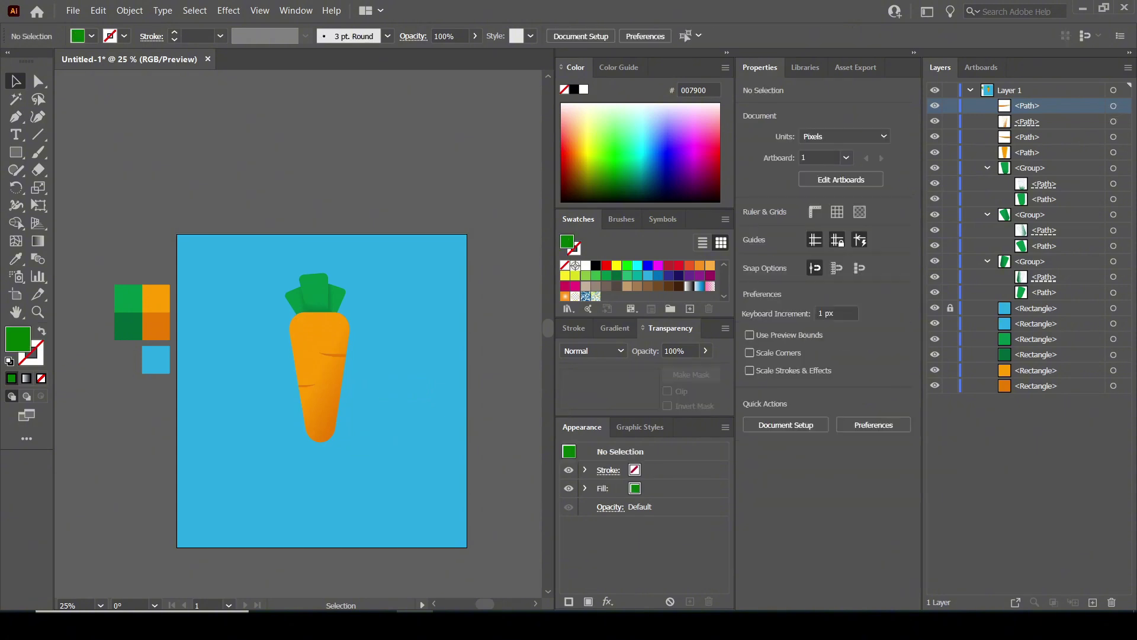
Step: Rotate the whole carrot with its leaves slightly clockwise and move it to about X 501 px, Y 489 px on the artboard
key(ctrl+z)
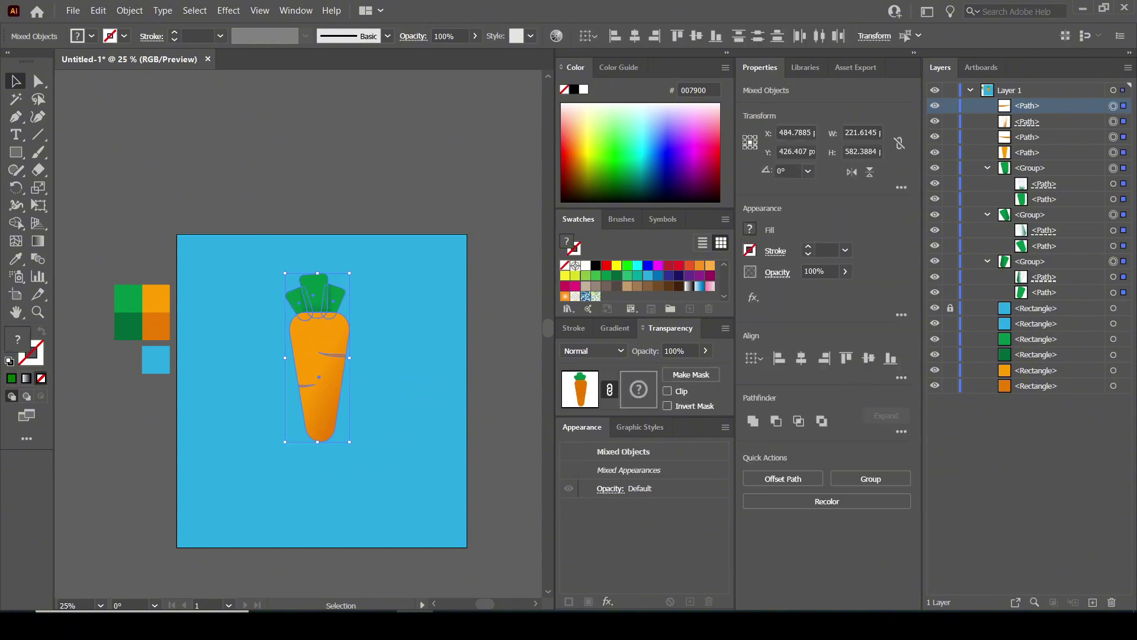
drag(382, 435, 339, 442)
drag(323, 365, 321, 374)
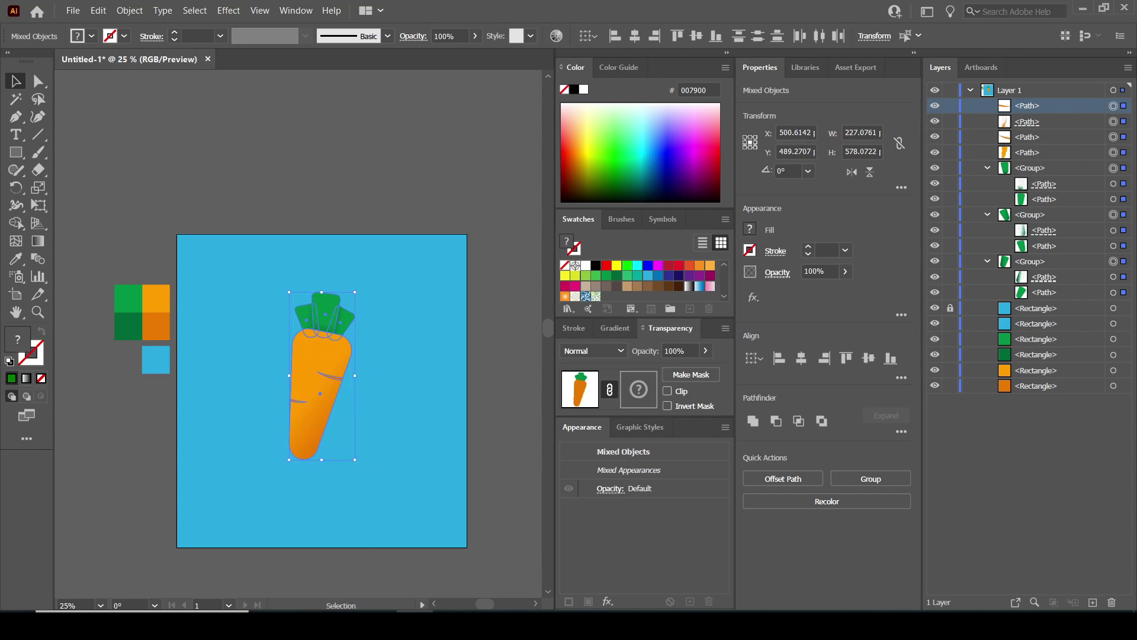
click(398, 415)
drag(398, 414, 399, 383)
Step: Draw a flat ellipse about 406 × 43 px below the carrot and fill it with black 000000
right_click(16, 152)
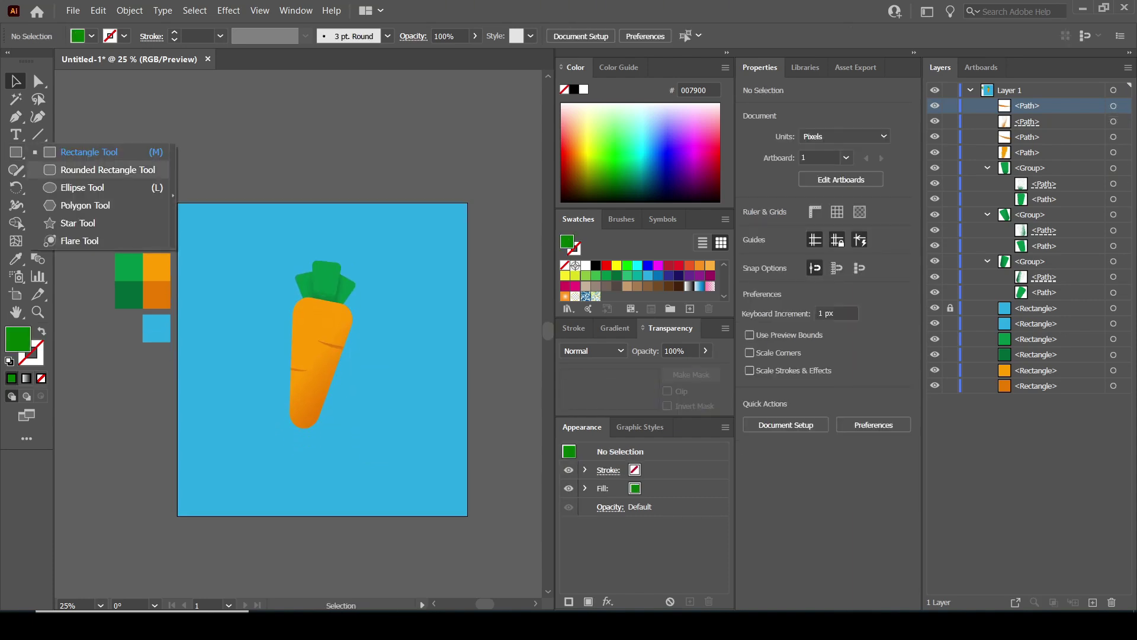
click(71, 187)
mouse_move(366, 465)
mouse_down()
mouse_move(237, 478)
mouse_move(332, 453)
mouse_move(320, 454)
mouse_up()
key(v)
click(595, 265)
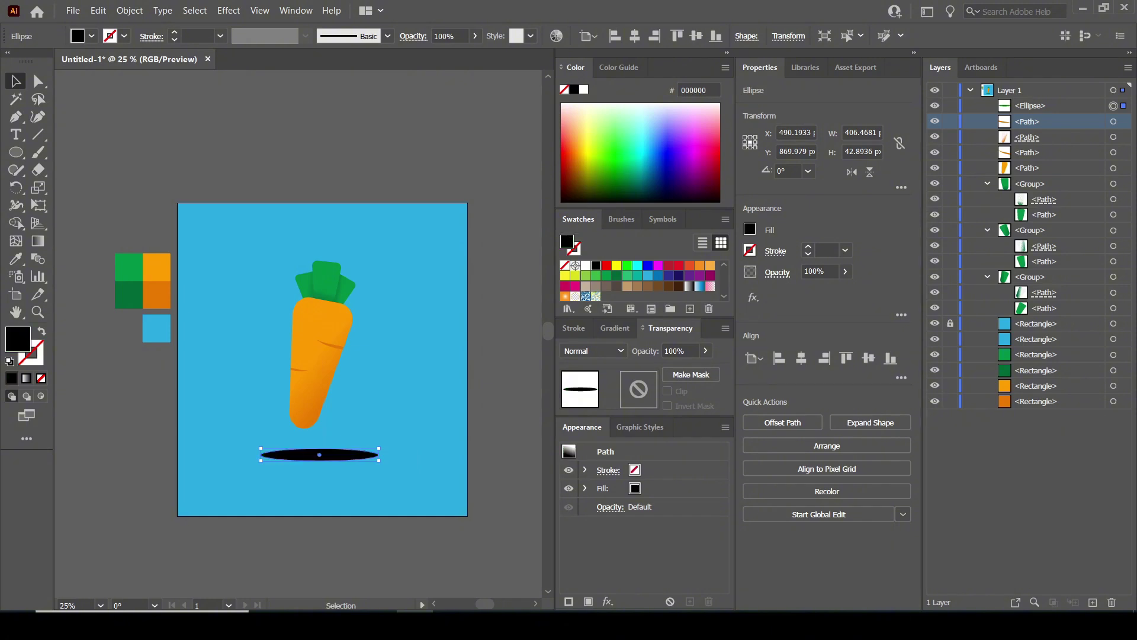
Step: Set the ellipse's opacity to 16% and shift it slightly left beneath the carrot as a ground shadow
click(845, 270)
drag(846, 289, 798, 290)
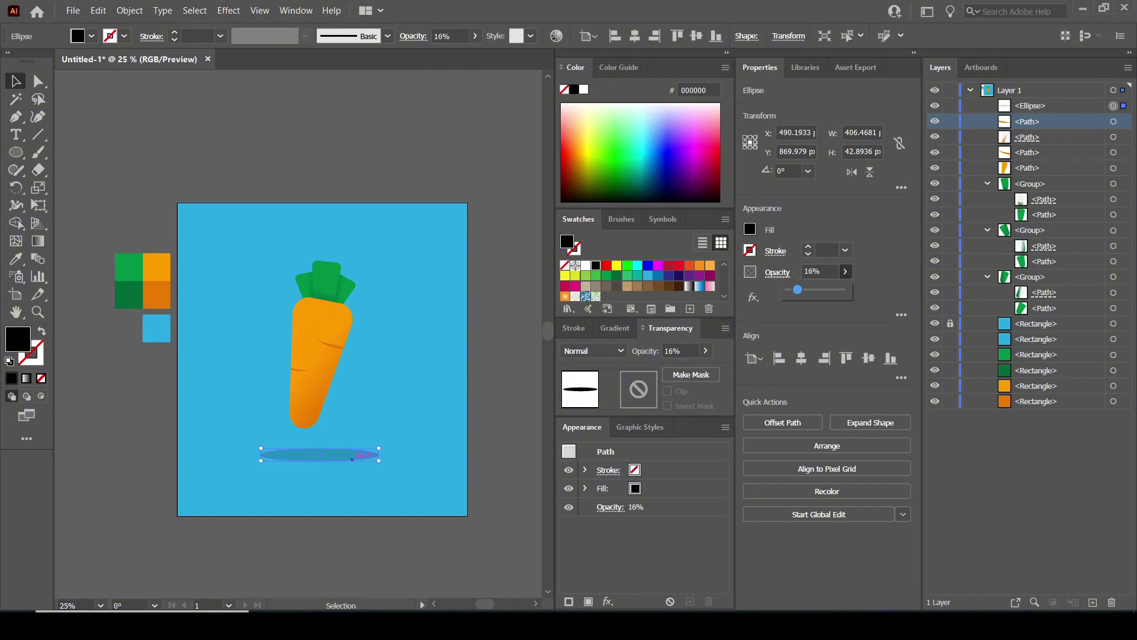
drag(352, 459, 349, 459)
click(391, 414)
Step: Group the carrot's body, leaves, shading and right crease, and select the group together with the left crease and the shadow ellipse
drag(387, 409, 312, 266)
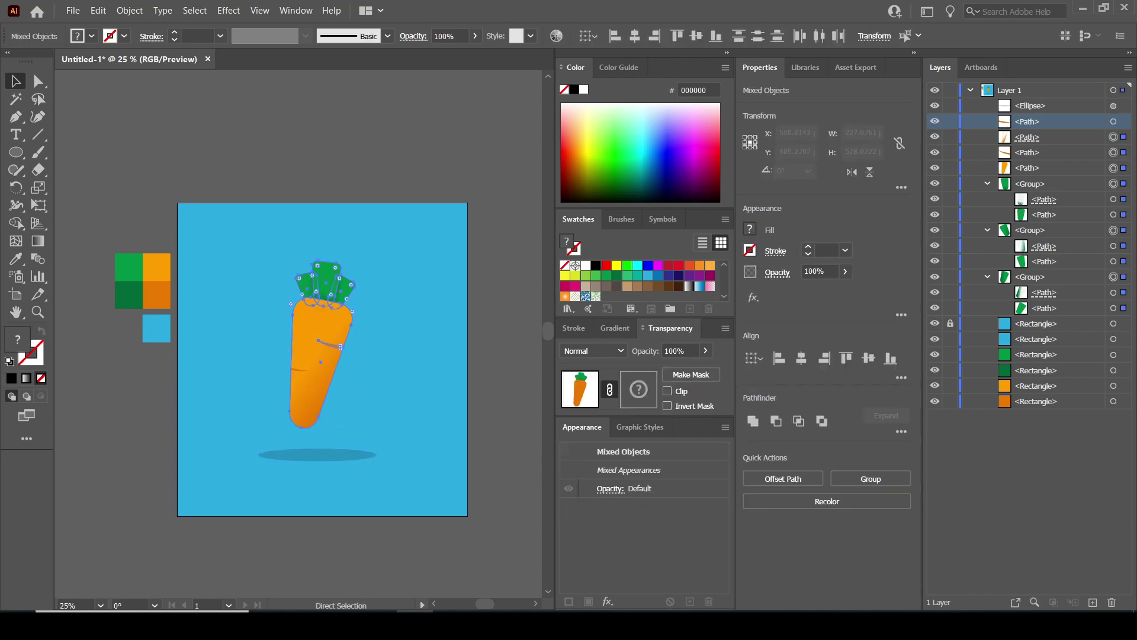
key(ctrl+g)
drag(394, 477, 278, 332)
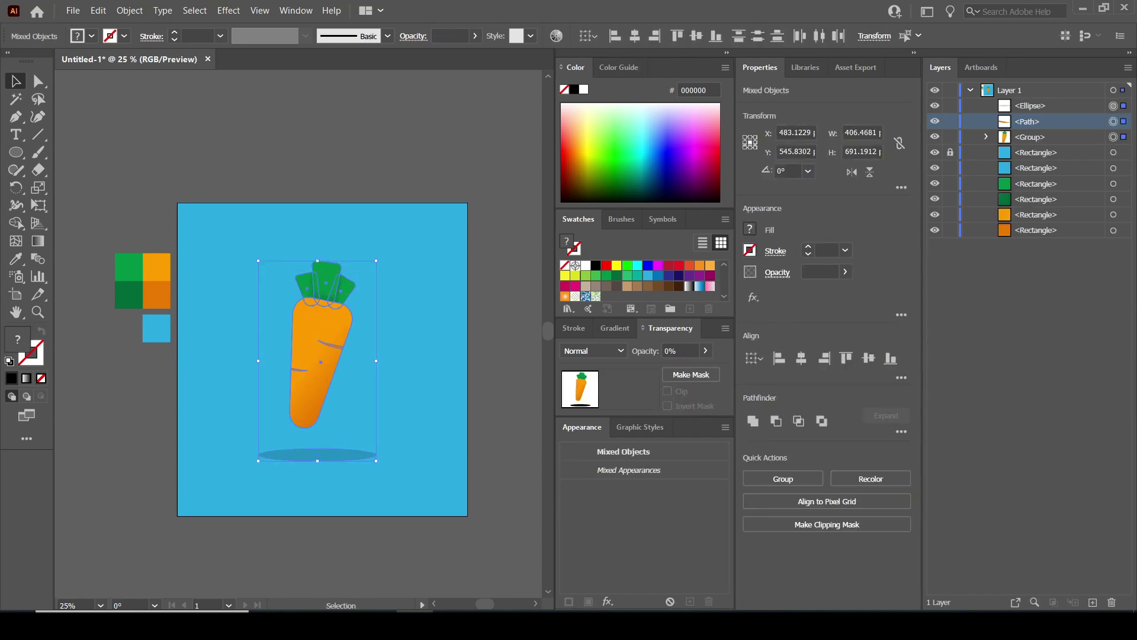